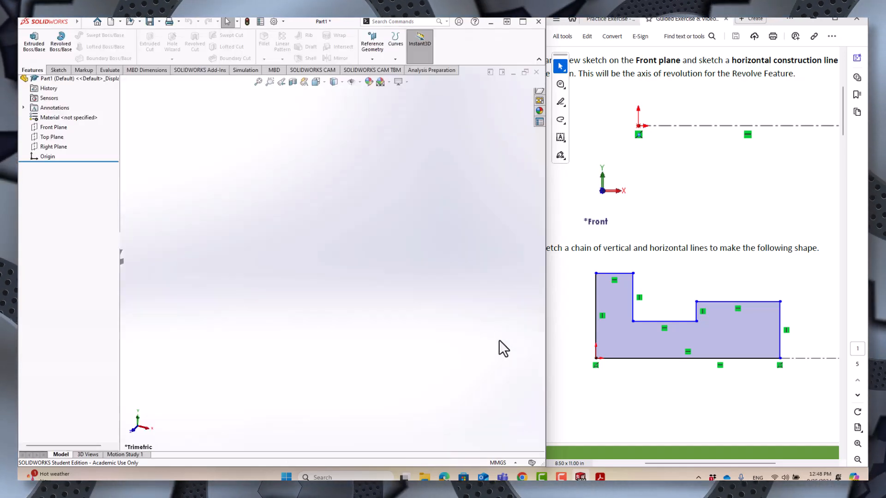
Check that the document units are MMGS and start a new sketch on the Front Plane.
left_click(500, 463)
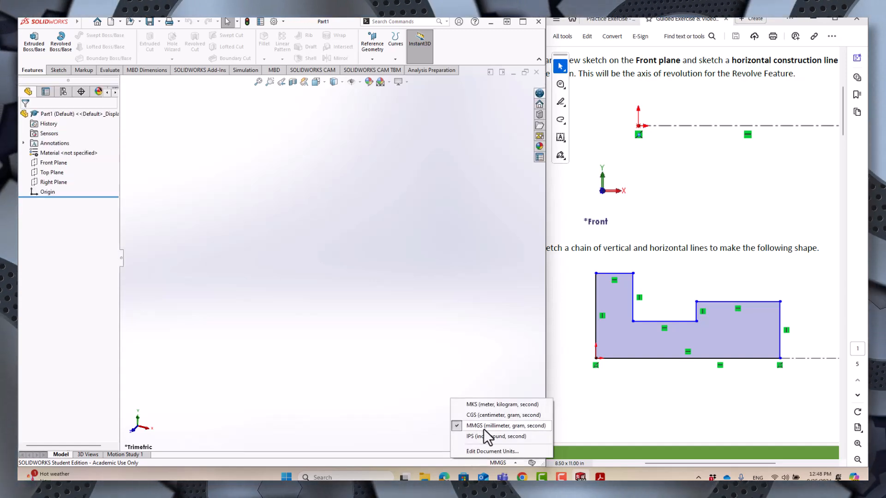
left_click(460, 329)
left_click(53, 162)
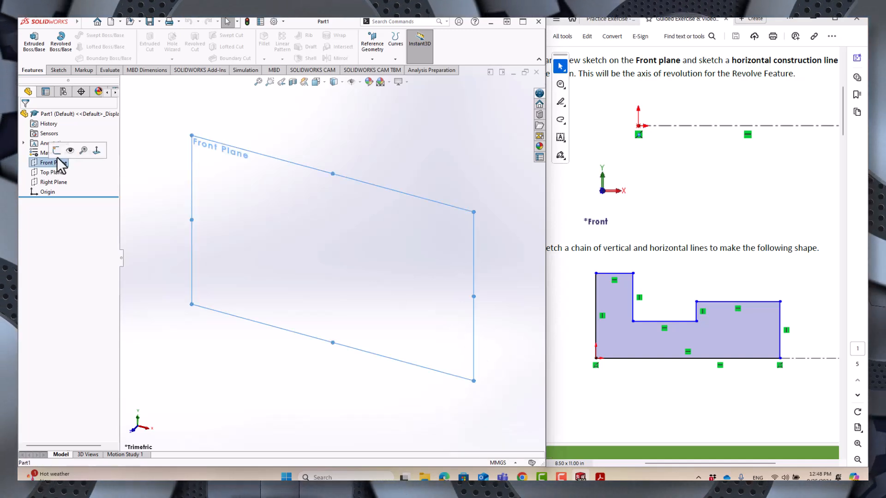
left_click(57, 151)
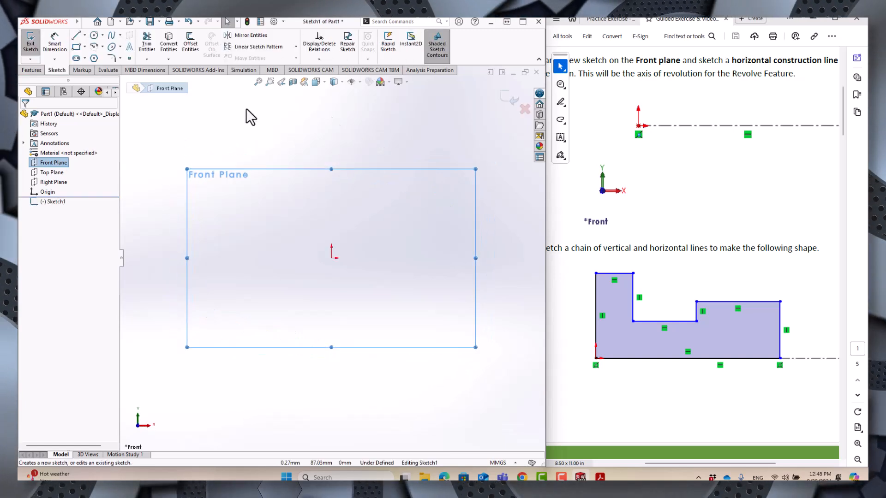
Sketch a horizontal construction line starting at the origin and running in the positive X direction as the revolve axis.
left_click(85, 35)
left_click(92, 57)
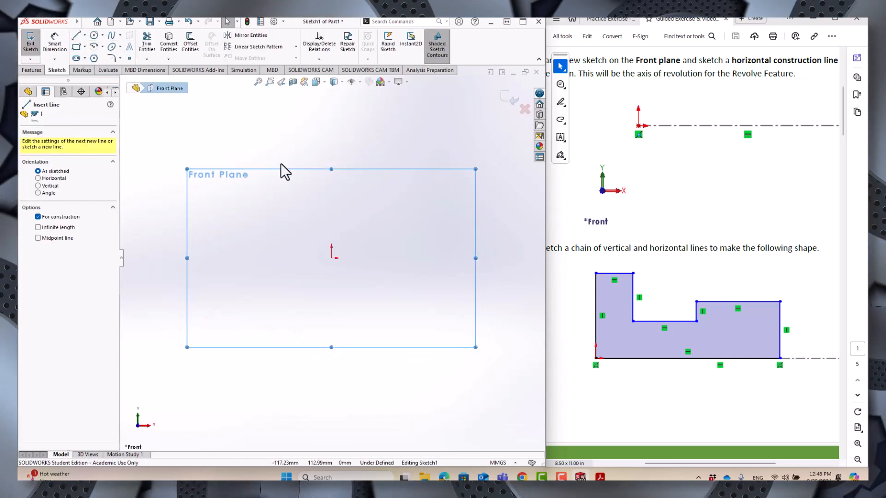
left_click(331, 258)
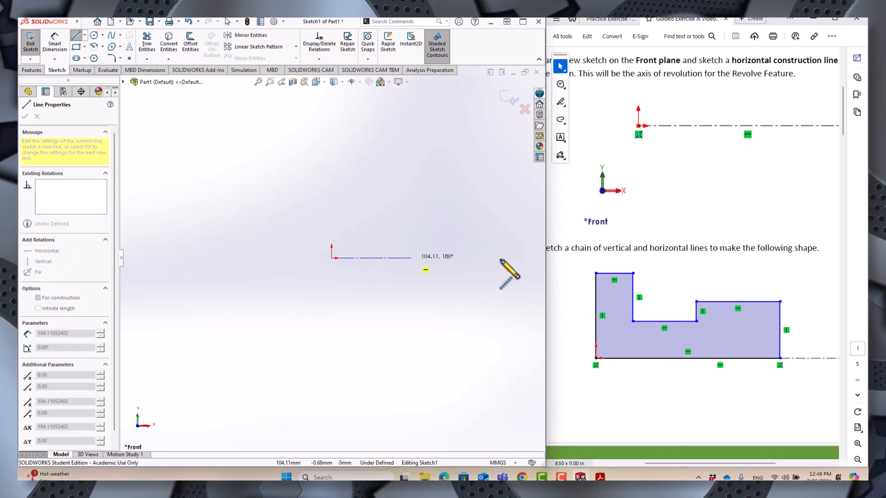
double_click(480, 257)
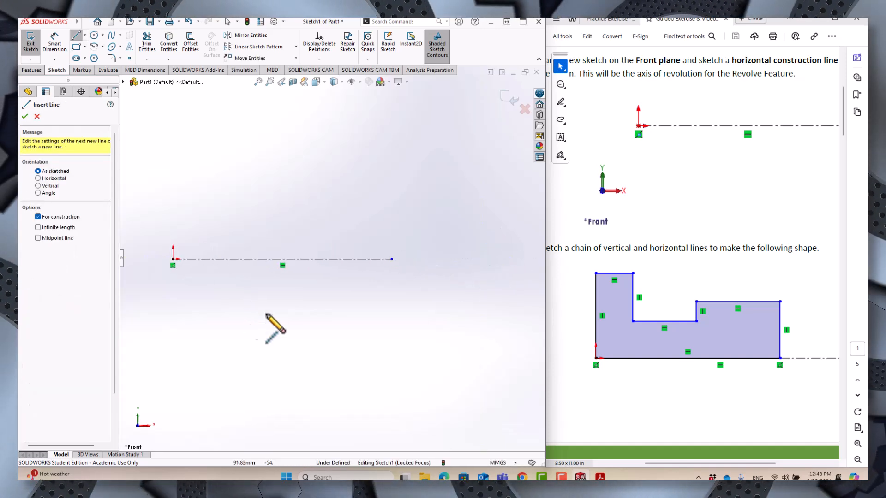
key("Escape")
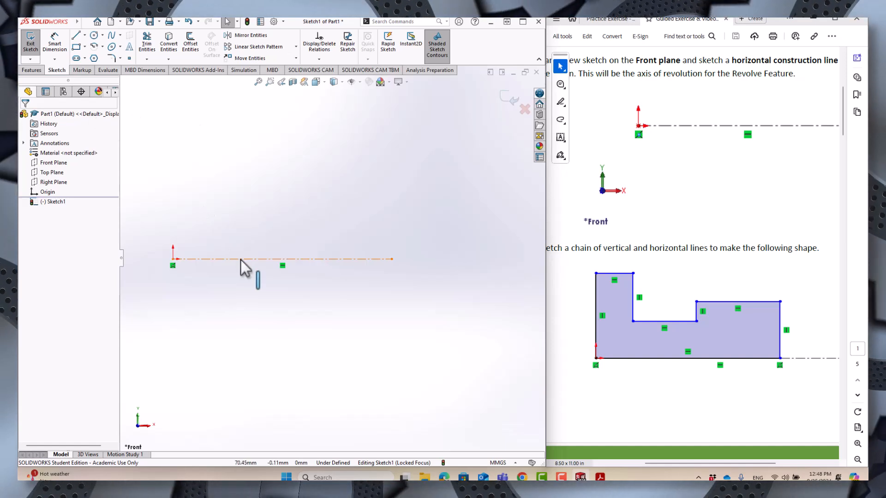
Sketch a closed stepped profile of horizontal and vertical lines from the origin above the construction line, about 174 mm long and 99 mm high.
left_click(76, 37)
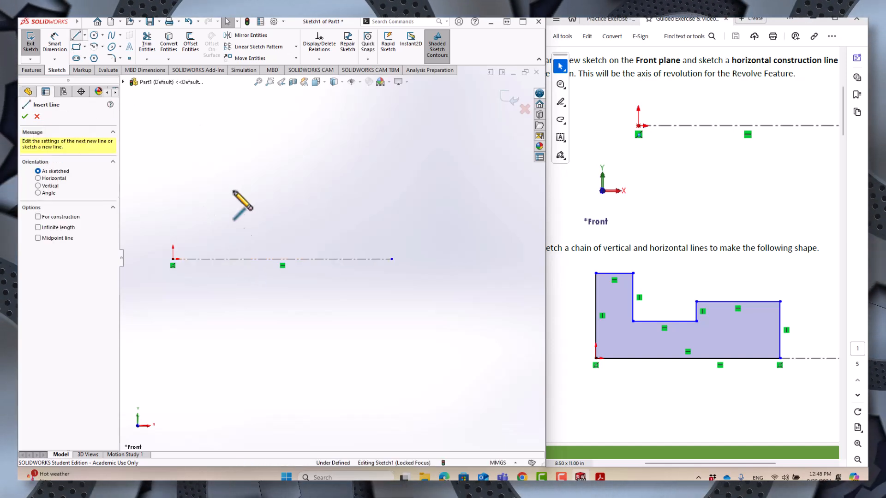
left_click(172, 259)
left_click(173, 164)
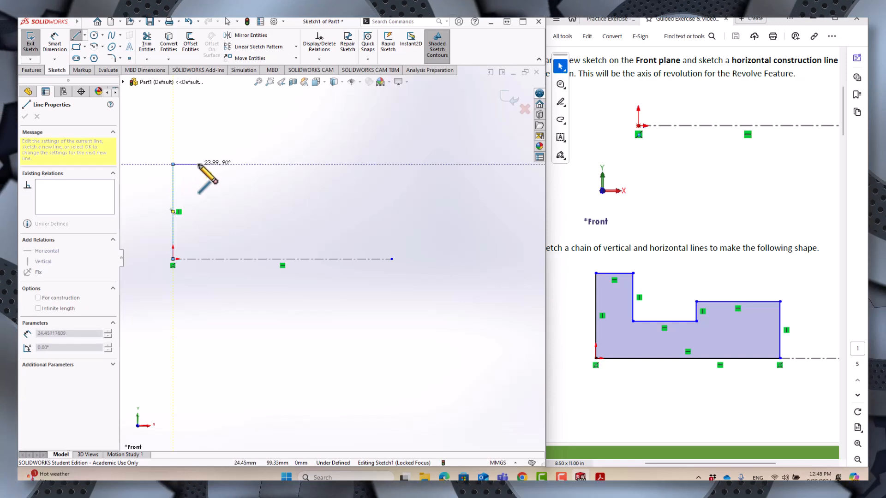
left_click(199, 165)
left_click(199, 208)
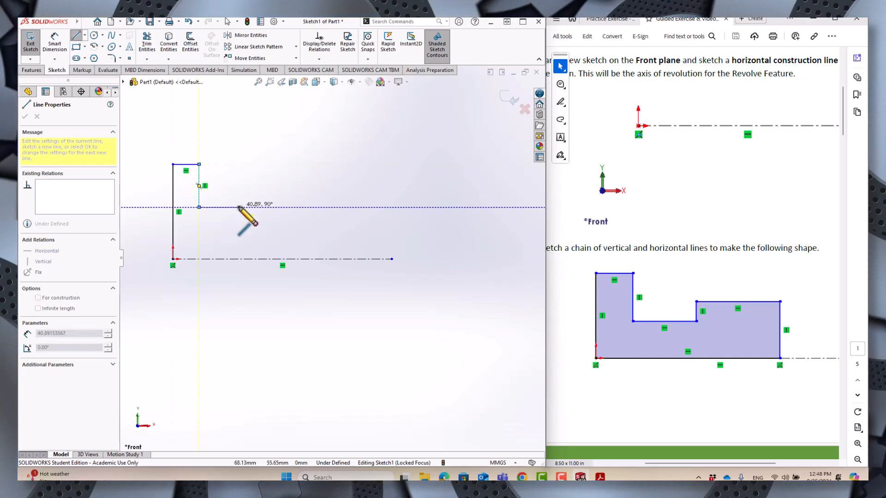
left_click(238, 190)
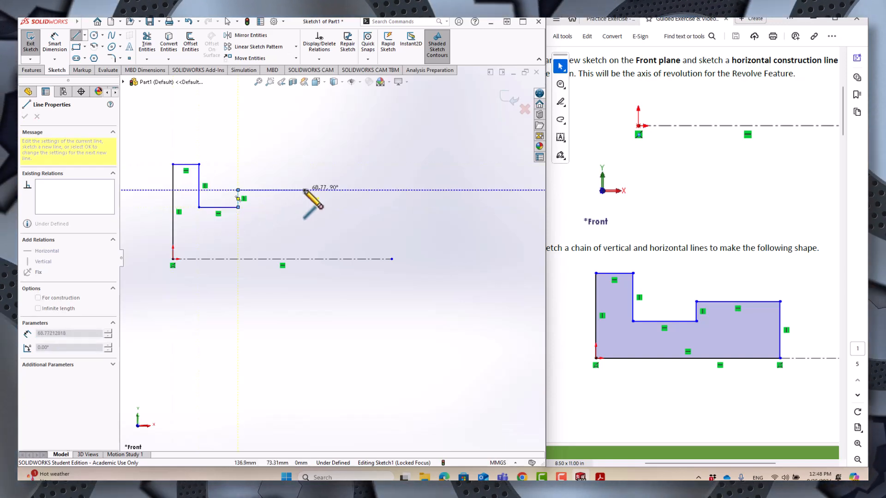
left_click(339, 189)
left_click(340, 259)
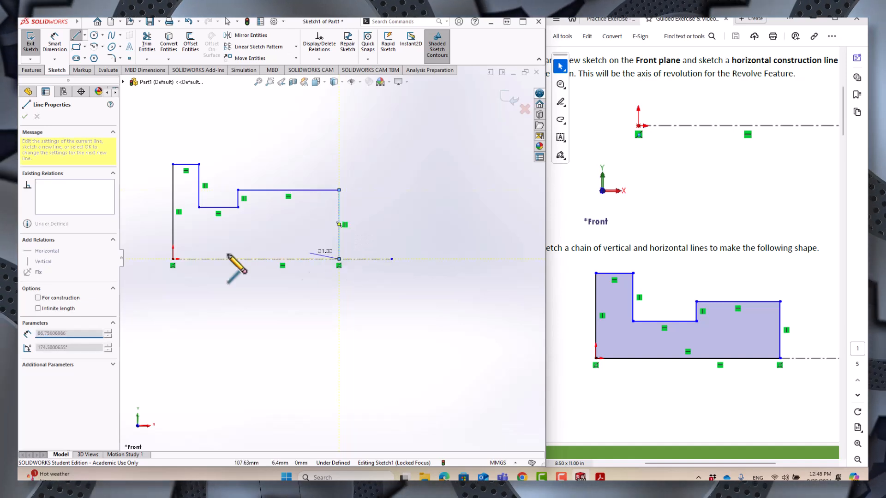
left_click(173, 259)
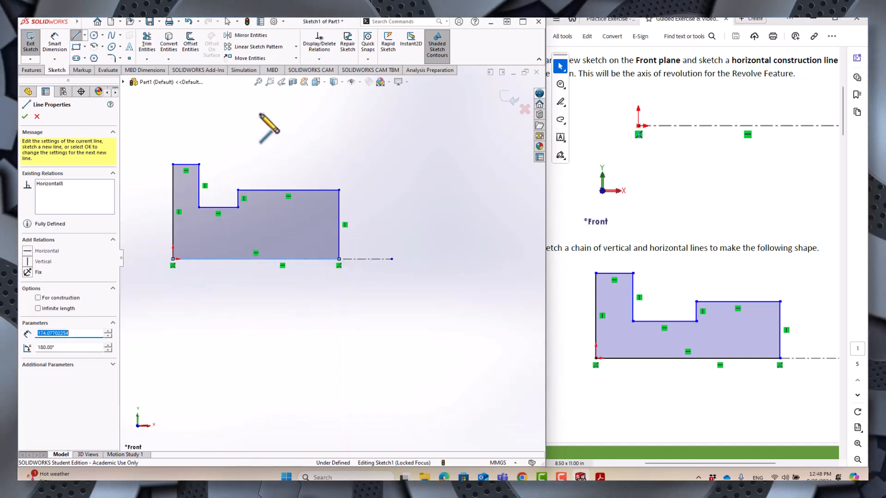
key("Escape")
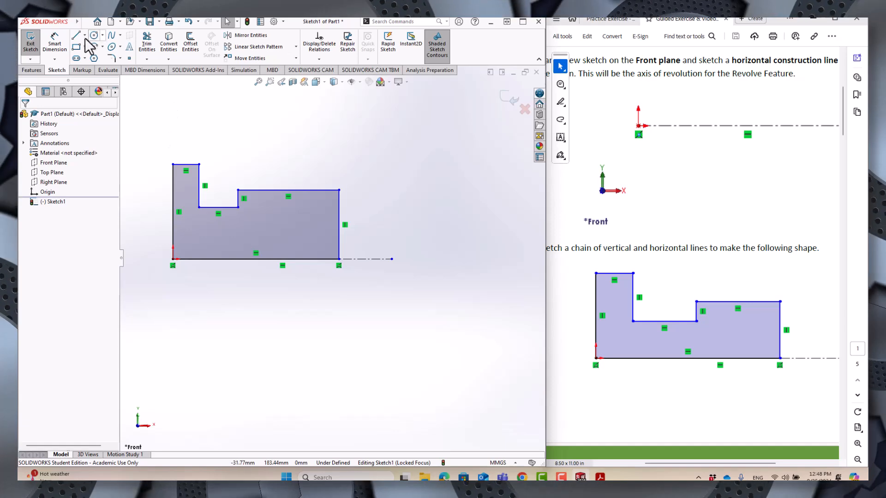
Dimension the profile's tall vertical edge at the origin to 30 mm, following the exercise drawing.
left_click(56, 47)
scroll(683, 296, "down", 8)
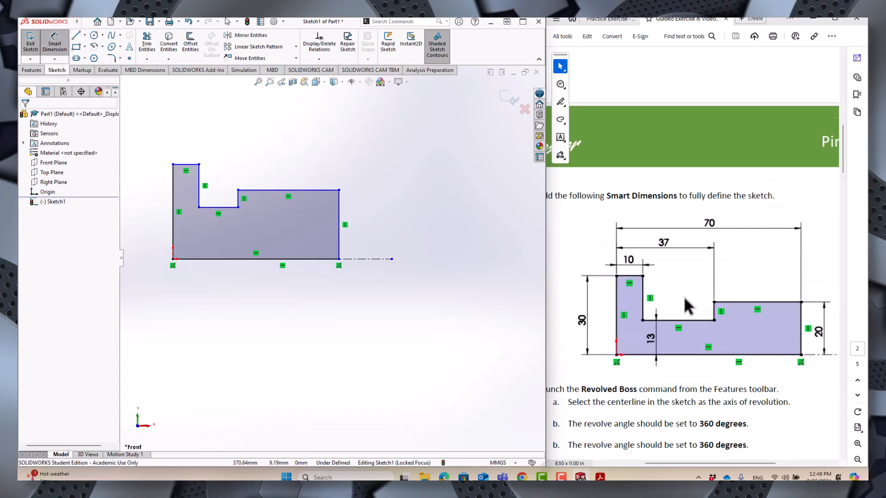
scroll(684, 296, "down", 1)
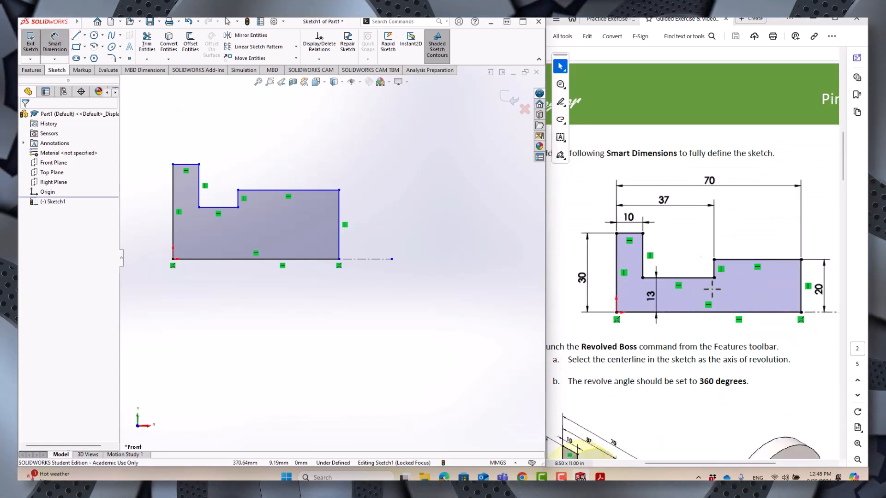
left_click(174, 228)
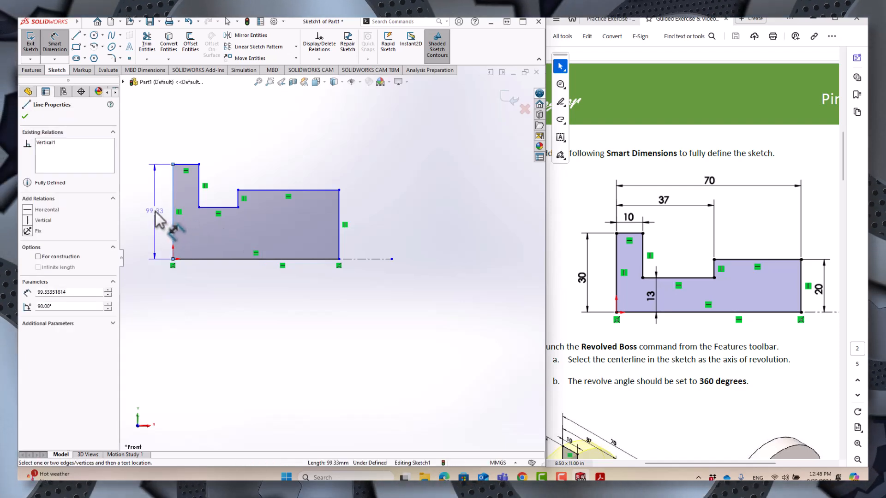
left_click(157, 219)
type("30")
key("Return")
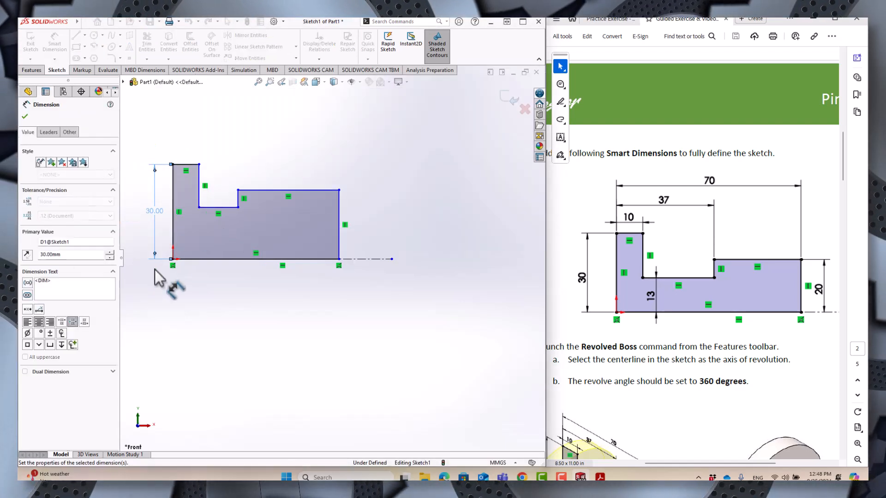
Dimension the short upper edge of the tall flange section to a width of 10 mm.
left_click(191, 165)
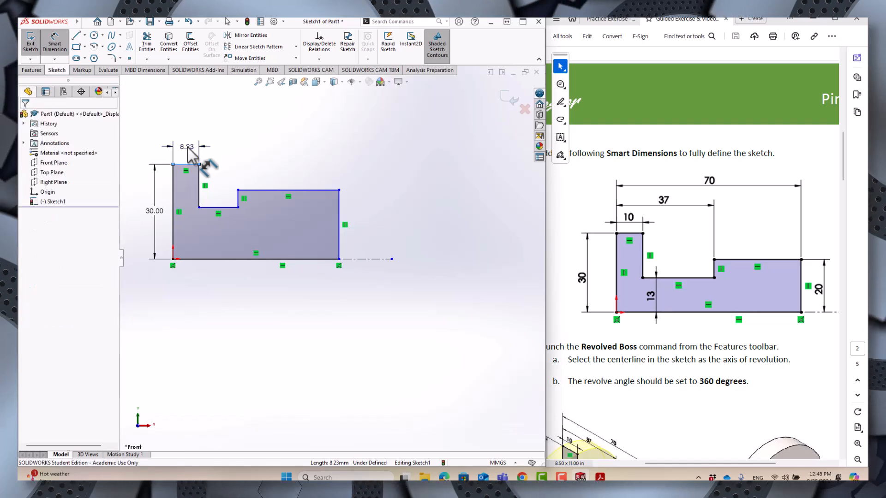
left_click(187, 147)
type("10")
key("Return")
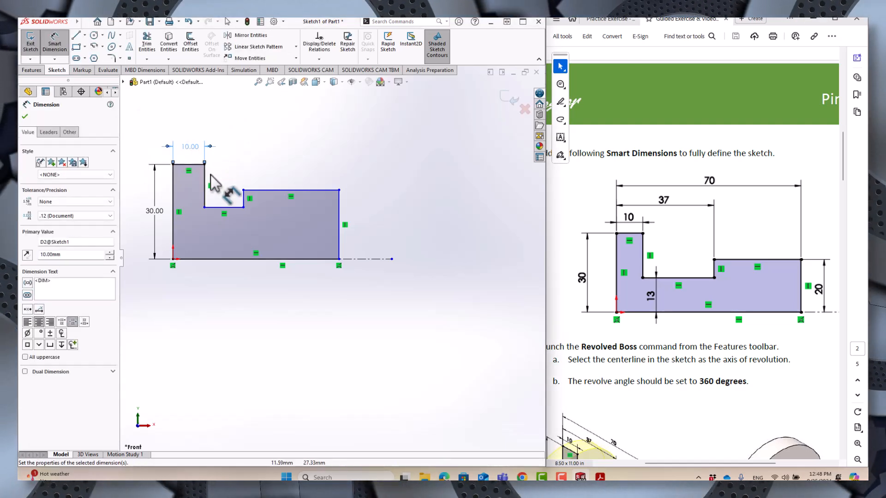
Dimension the height from the base line to the recessed middle edge as 13 mm.
left_click(224, 207)
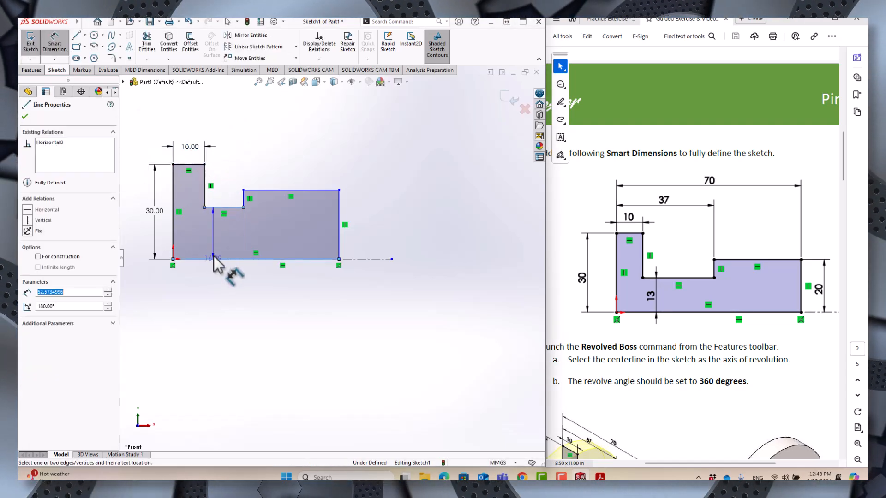
left_click(217, 259)
left_click(217, 237)
type("13")
key("Return")
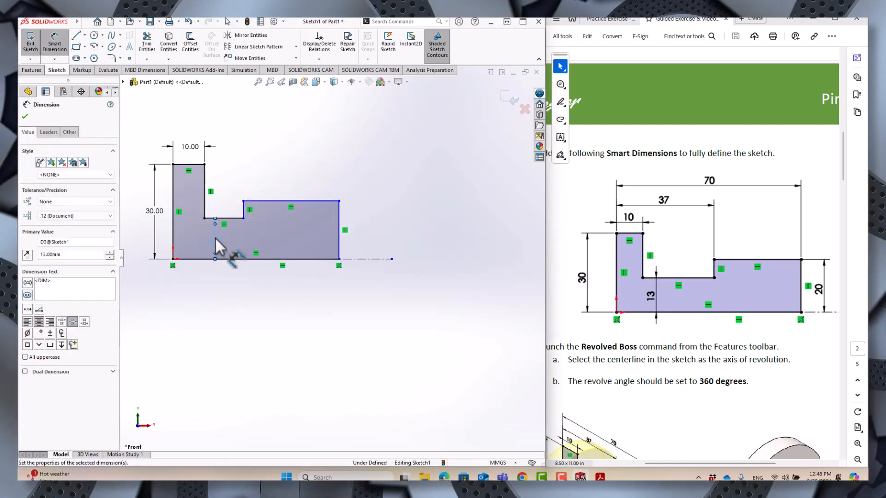
left_click(301, 182)
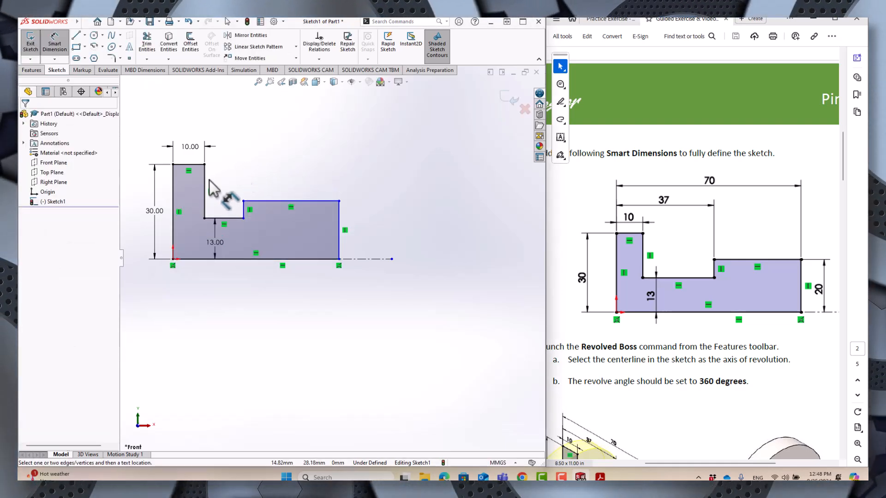
Dimension the horizontal distance from the edge at the origin to the second step's vertical edge as 37 mm.
left_click(175, 191)
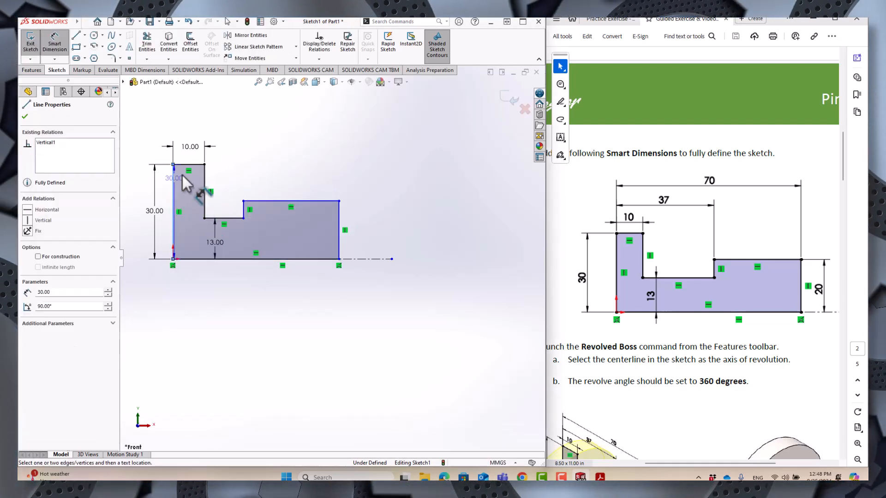
left_click(242, 212)
left_click(234, 142)
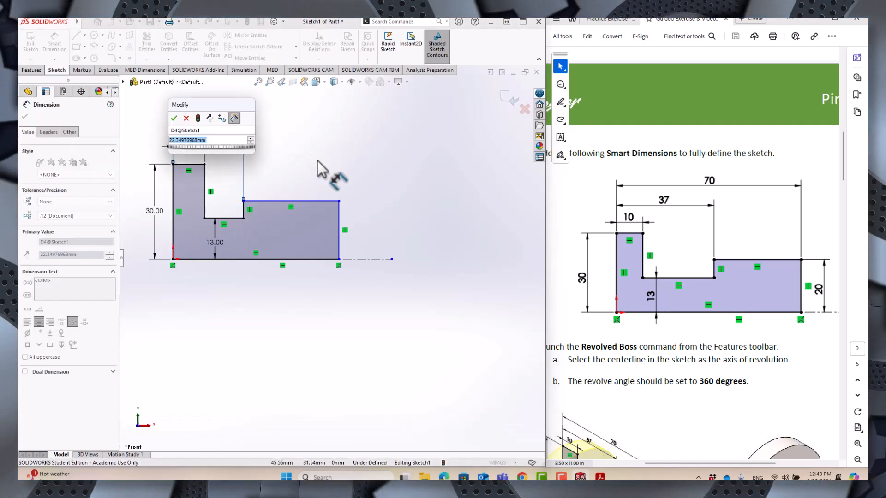
type("37")
key("Return")
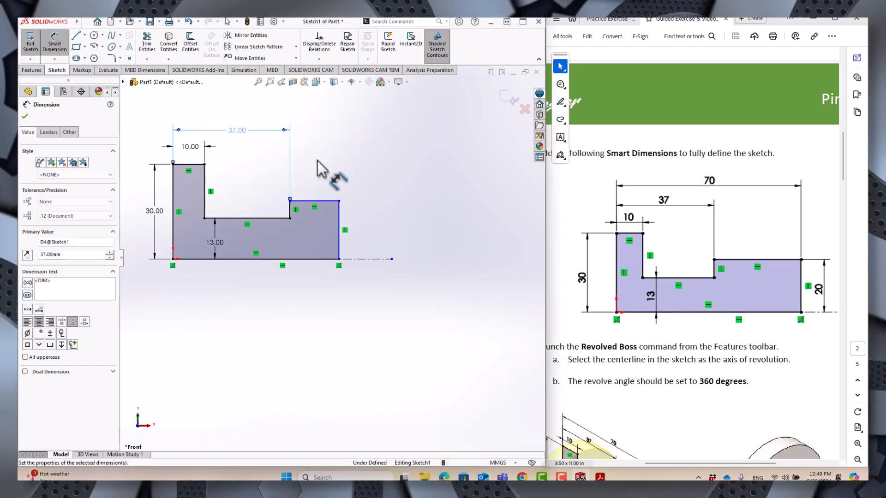
left_click(328, 160)
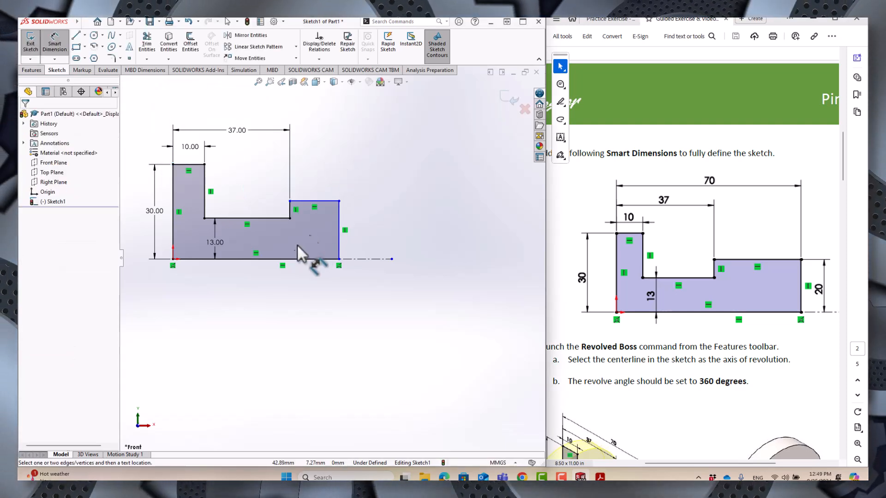
Dimension the profile's base line to an overall length of 70 mm, placed above the other dimensions.
left_click(304, 260)
left_click(275, 107)
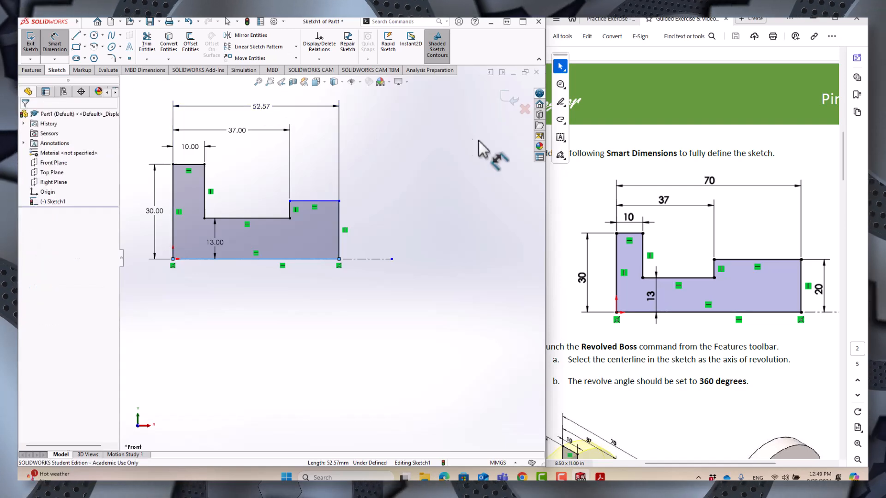
type("70")
key("Return")
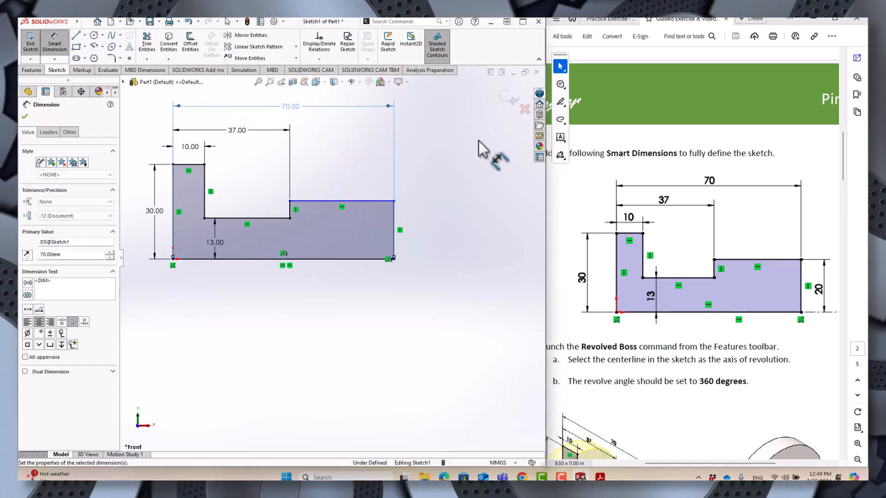
Dimension the vertical end edge farthest from the origin to a height of 20 mm.
key("f")
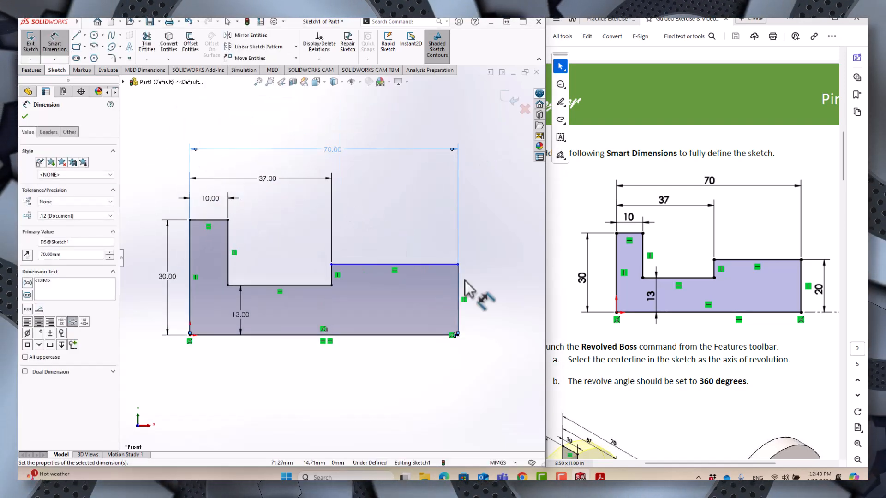
left_click(510, 284)
left_click(460, 299)
left_click(492, 307)
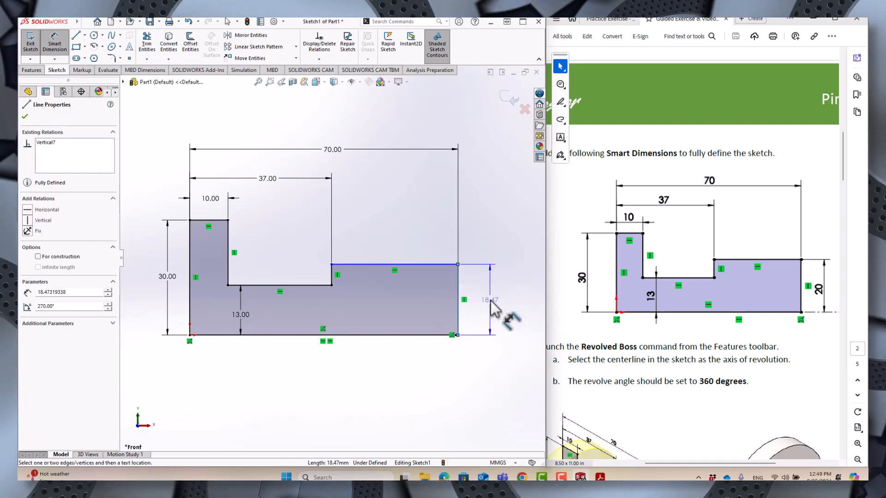
type("20")
key("Return")
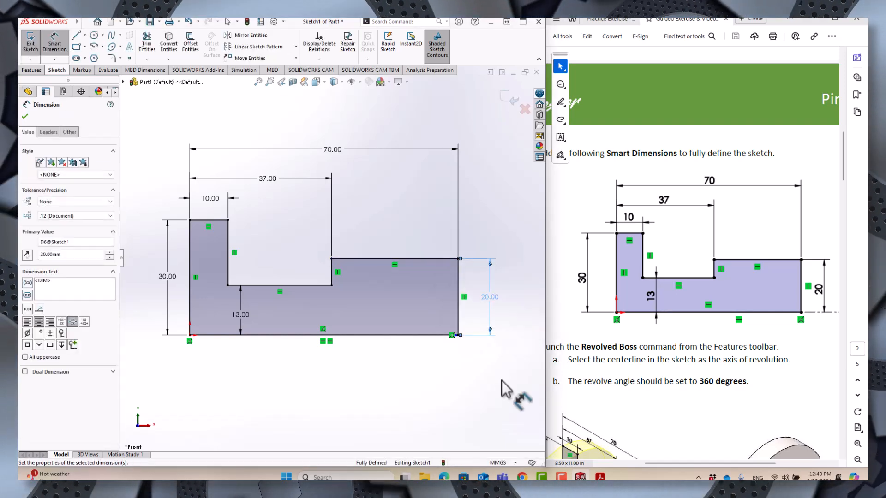
left_click(464, 376)
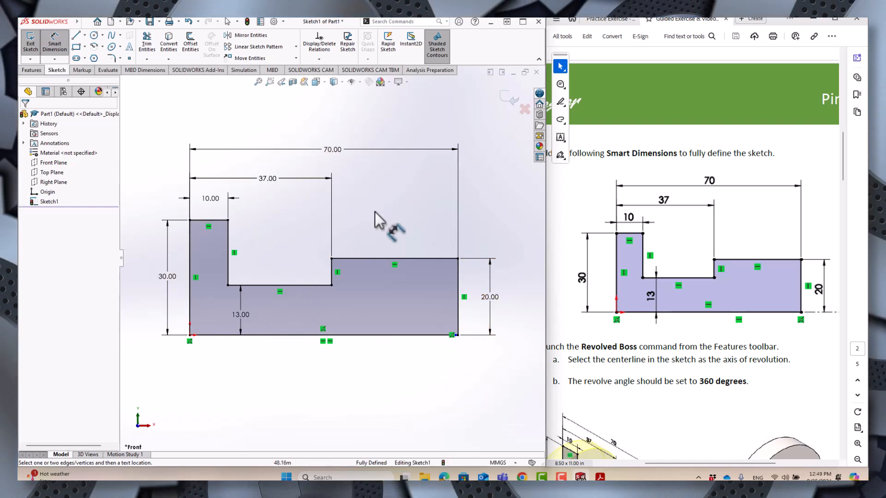
Close the profile sketch and revolve it 360 degrees about its base line into a solid pin.
left_click(508, 102)
left_click(31, 71)
left_click(61, 42)
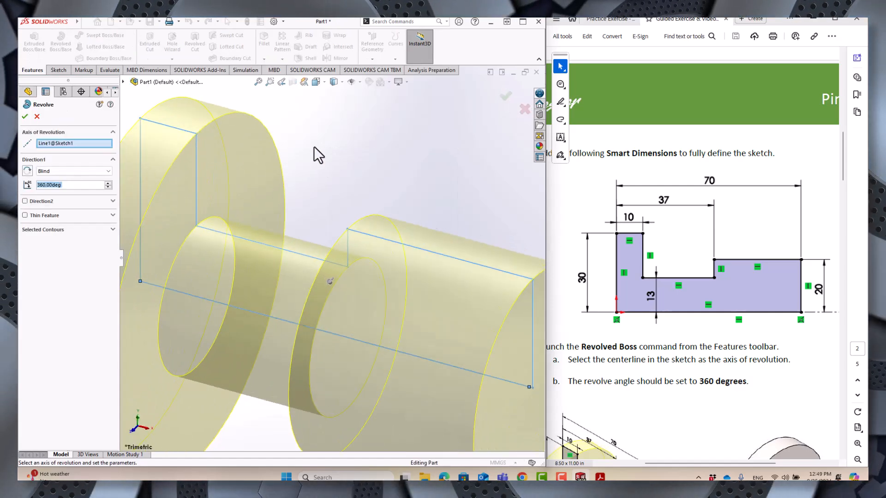
scroll(367, 303, "down", 2)
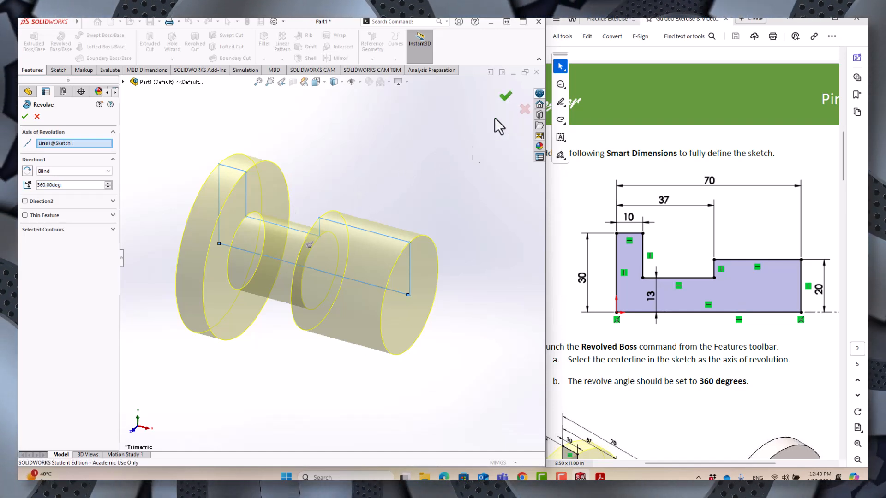
left_click(506, 97)
middle_click_drag(414, 190, 395, 189)
scroll(326, 247, "up", 2)
scroll(270, 289, "down", 2)
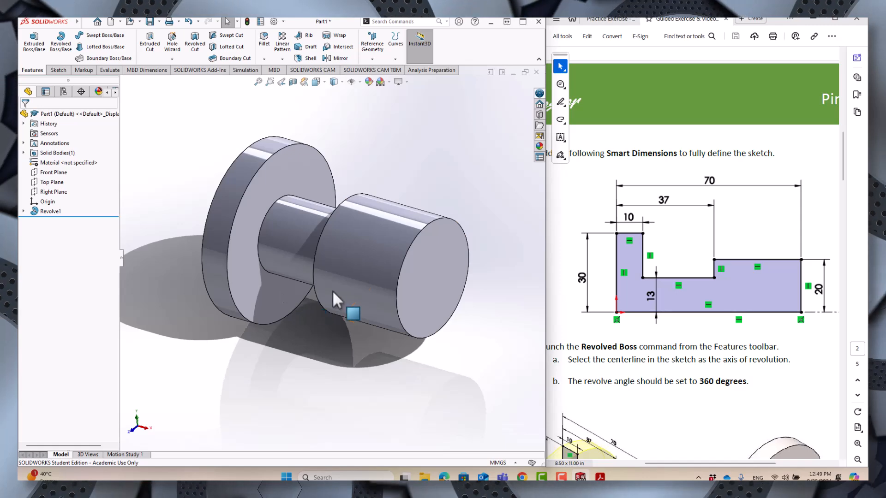
Start a new sketch on the flat end face of the pin's 20 mm radius section.
left_click(421, 271)
left_click(463, 247)
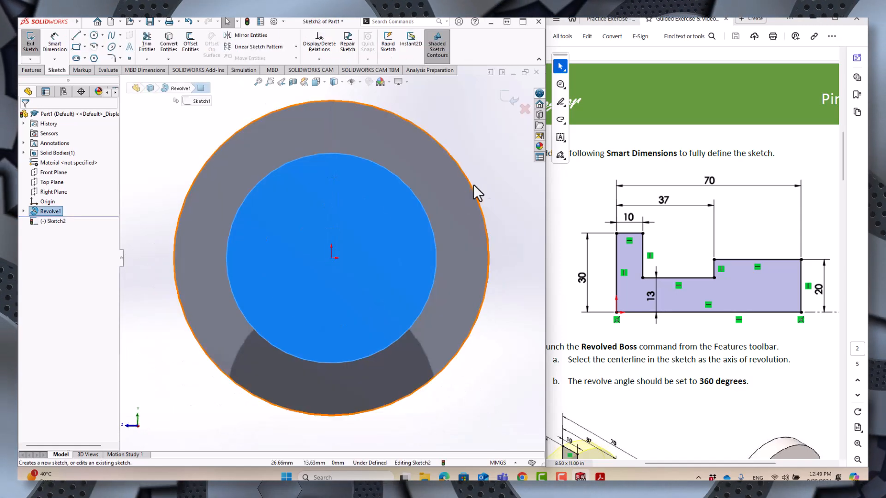
scroll(713, 295, "down", 10)
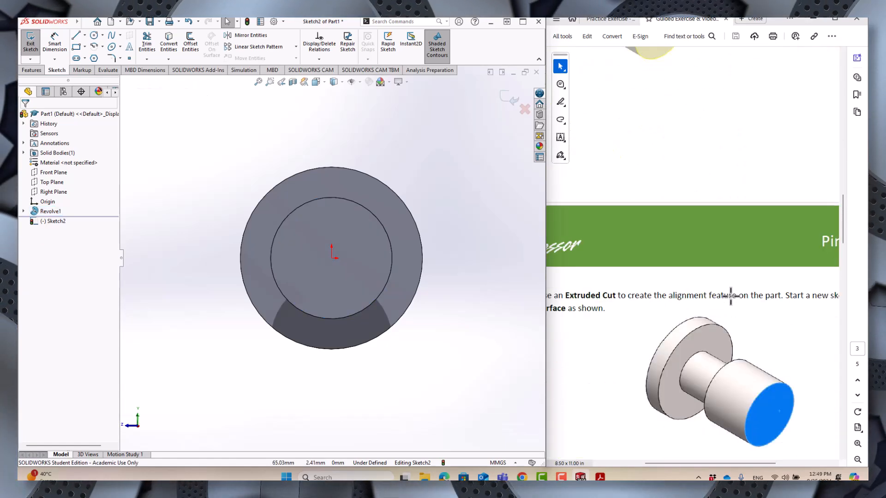
Examine the exercise sheet's instructions and figures for the circle, line and trimmed shape of the extruded cut sketch.
scroll(731, 296, "down", 5)
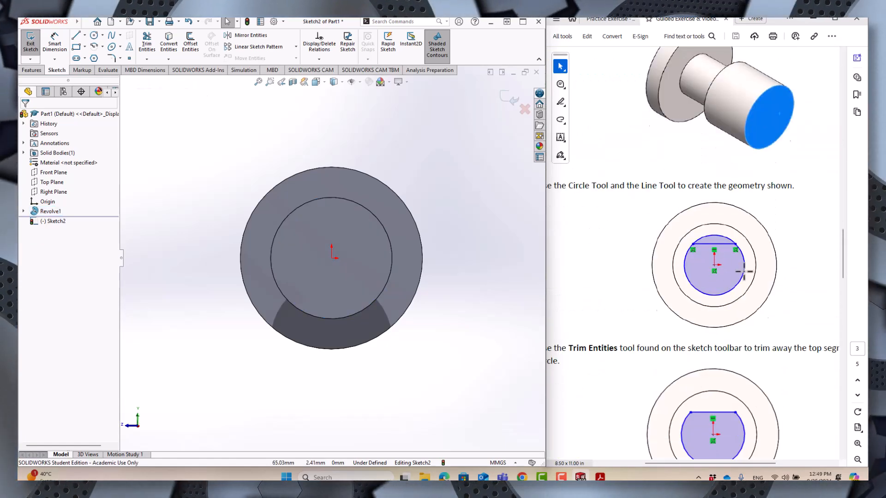
scroll(742, 284, "down", 1)
left_click(857, 444)
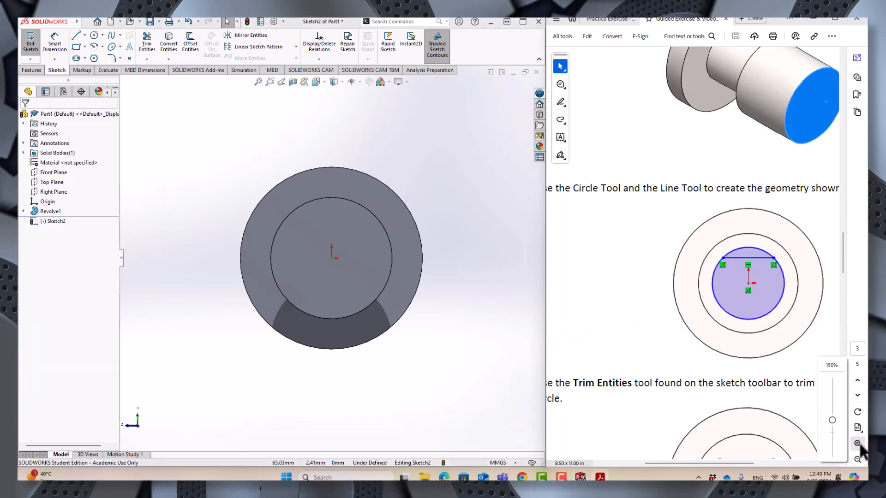
left_click_drag(739, 464, 757, 464)
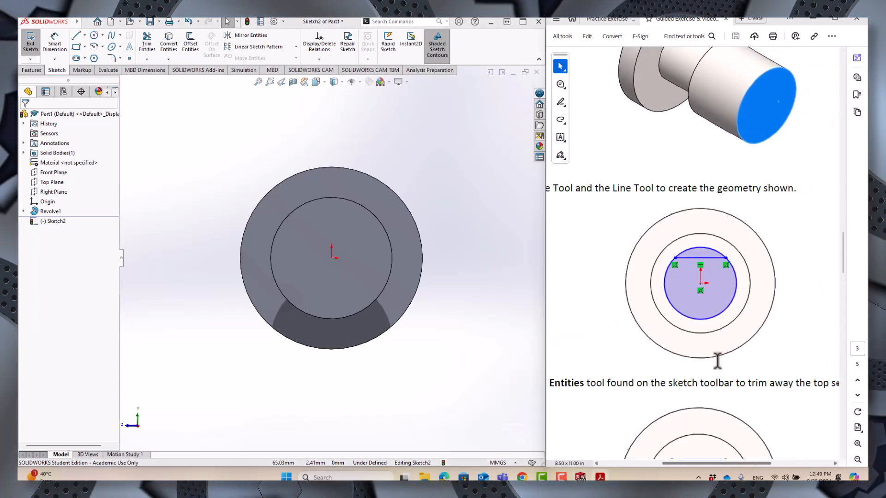
scroll(733, 277, "down", 3)
scroll(735, 275, "up", 1)
scroll(733, 275, "down", 4)
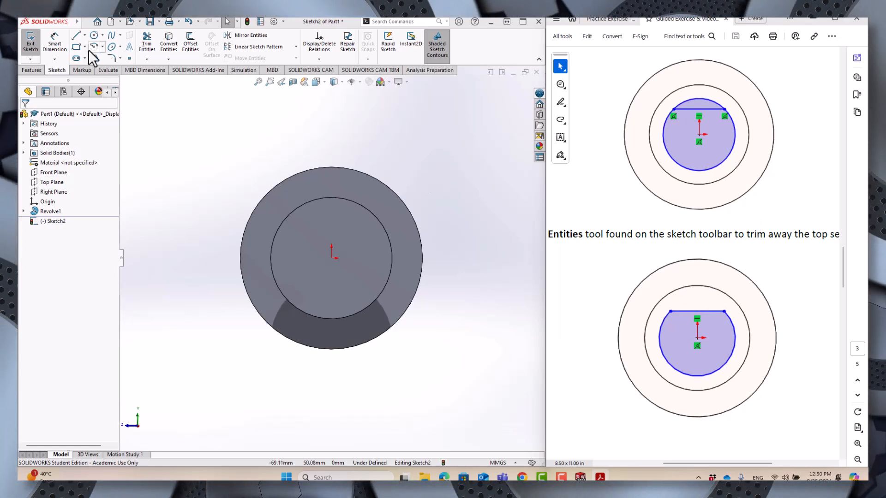
Sketch a circle of about 14.6 mm radius centred on the origin.
left_click(94, 36)
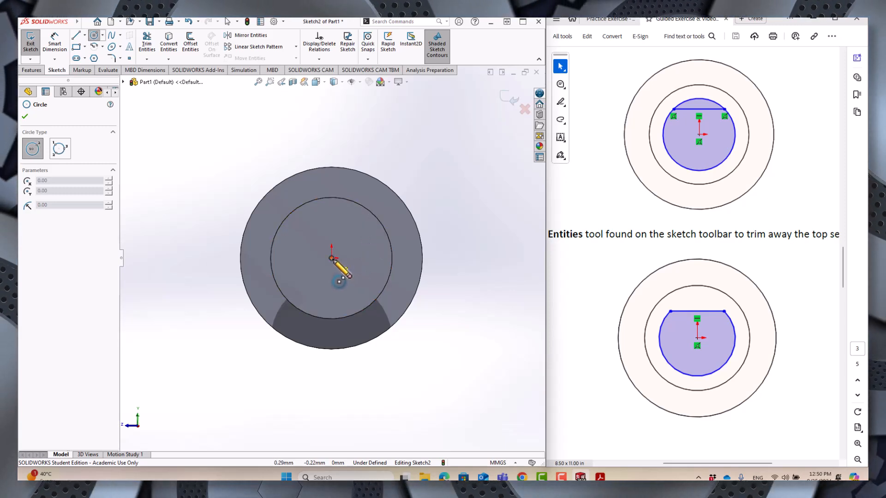
left_click(332, 258)
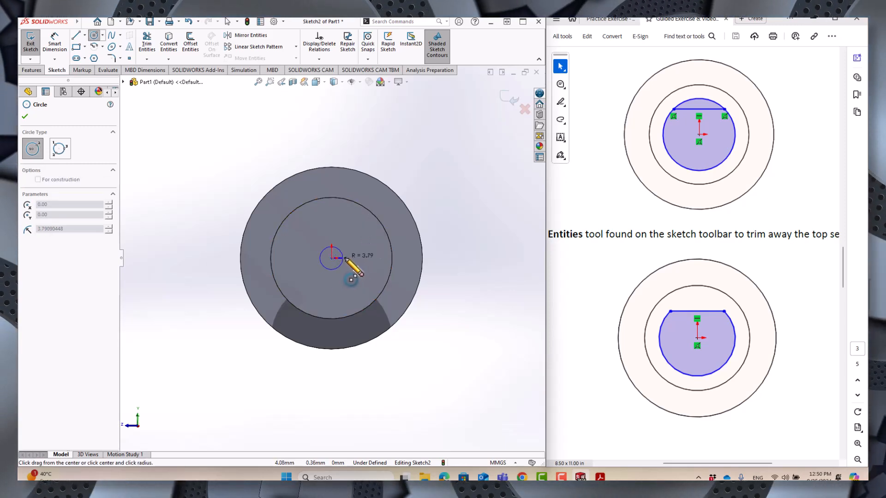
left_click(376, 258)
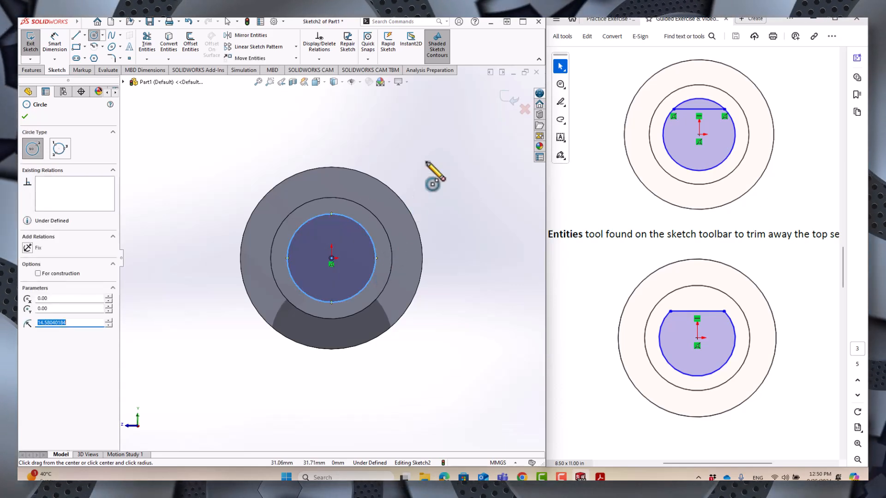
Draw a horizontal line about 22.8 mm long across the upper part of the circle, with both ends on the circle.
left_click(76, 35)
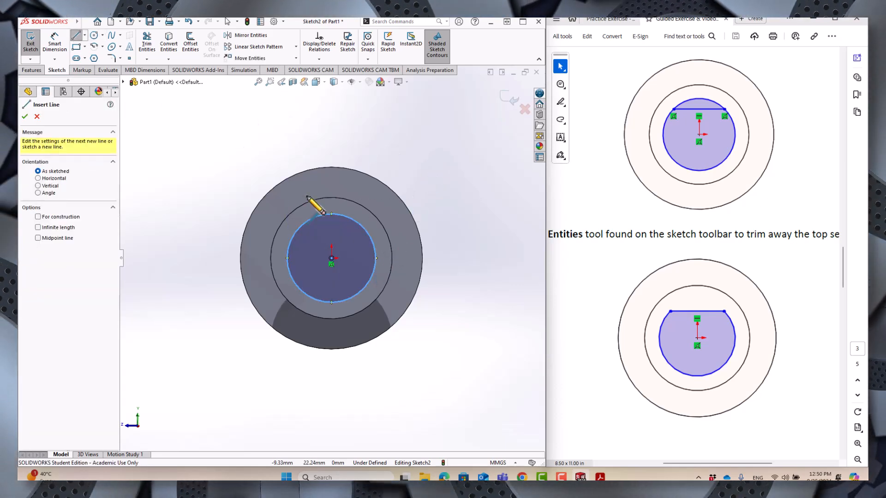
left_click(298, 231)
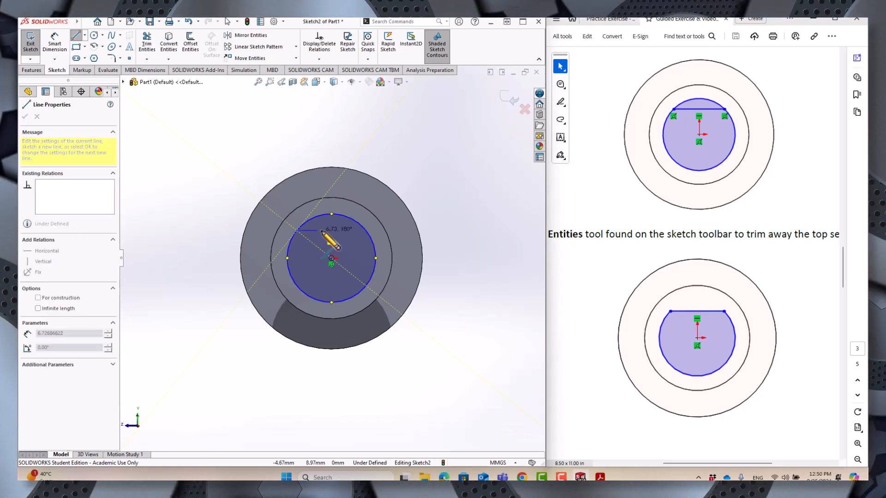
double_click(367, 232)
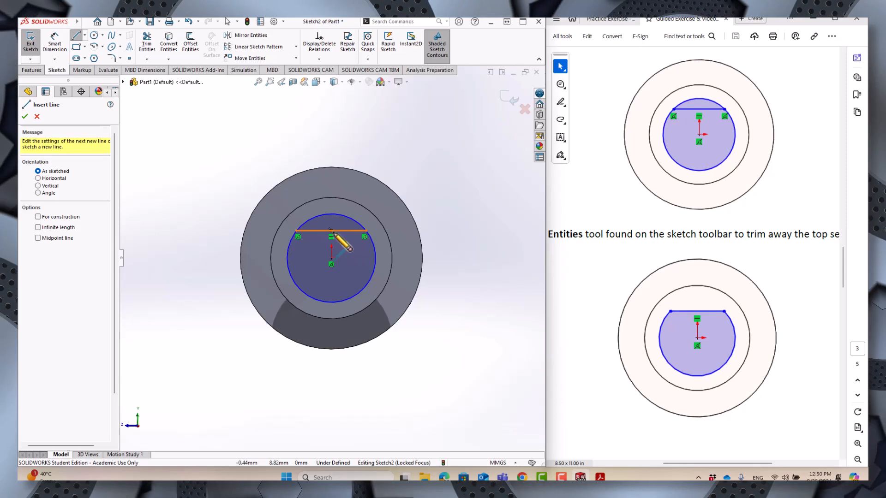
key("Escape")
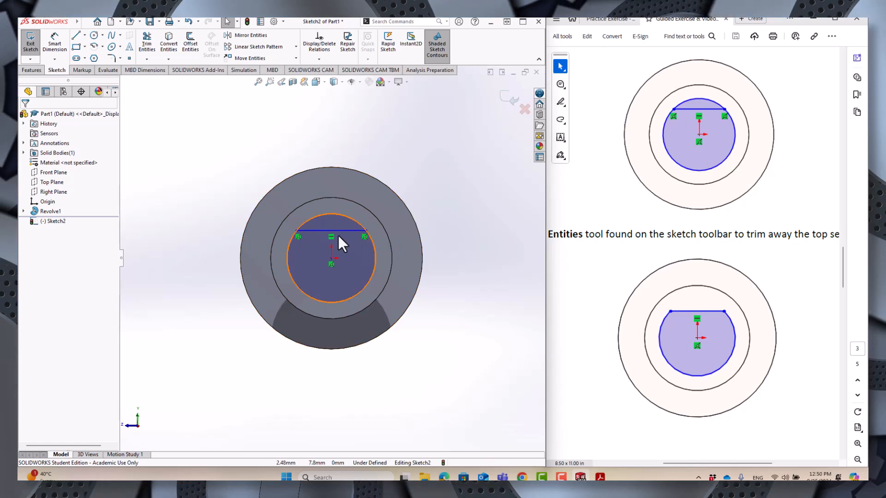
left_click(350, 231)
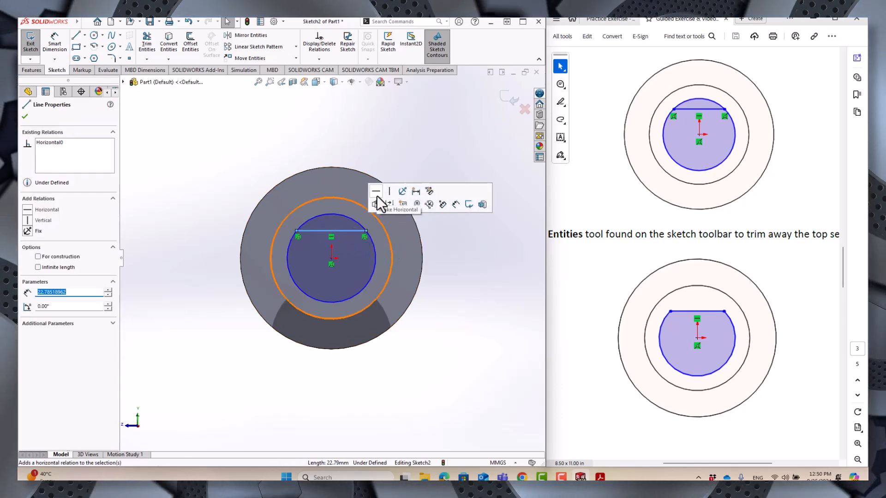
left_click(416, 143)
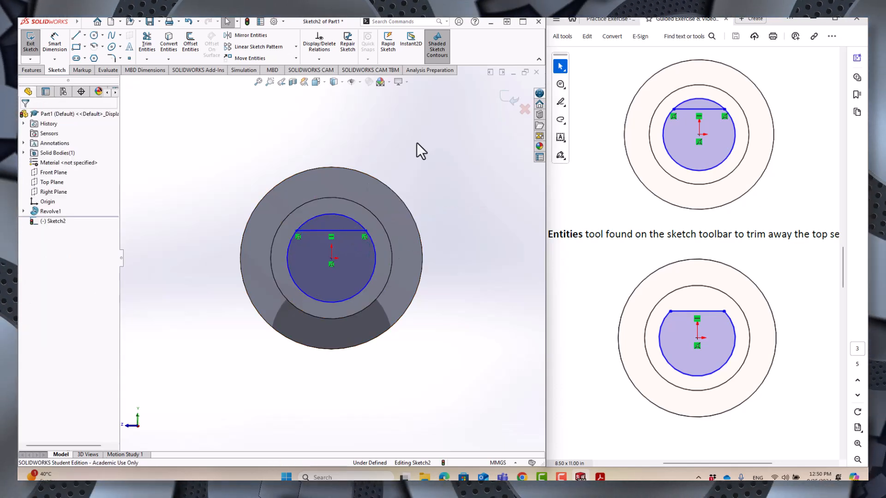
Trim away the circle's arc above the horizontal line with Power trim.
left_click(146, 43)
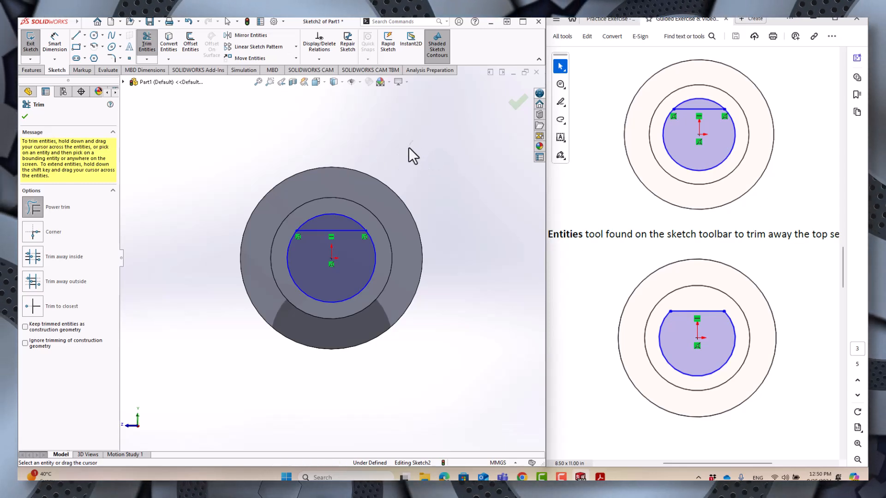
left_click_drag(340, 215, 341, 223)
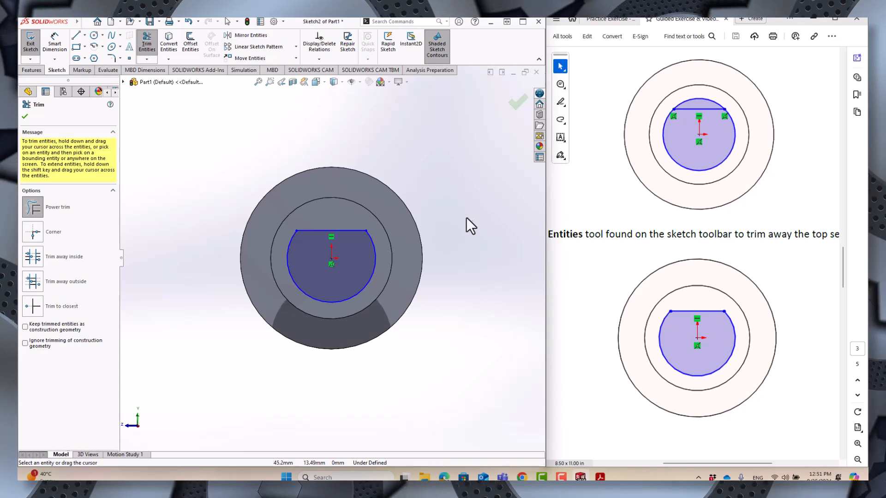
key("Escape")
scroll(320, 286, "down", 3)
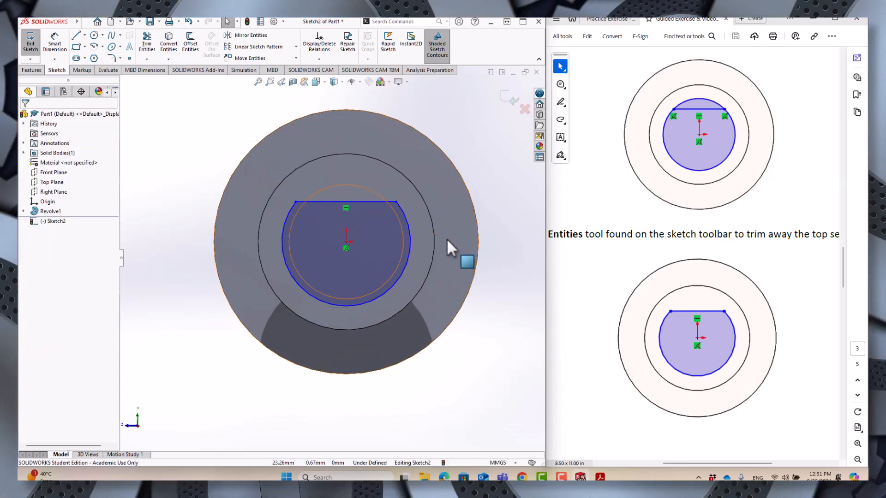
scroll(447, 239, "up", 1)
scroll(451, 239, "down", 2)
scroll(480, 210, "up", 1)
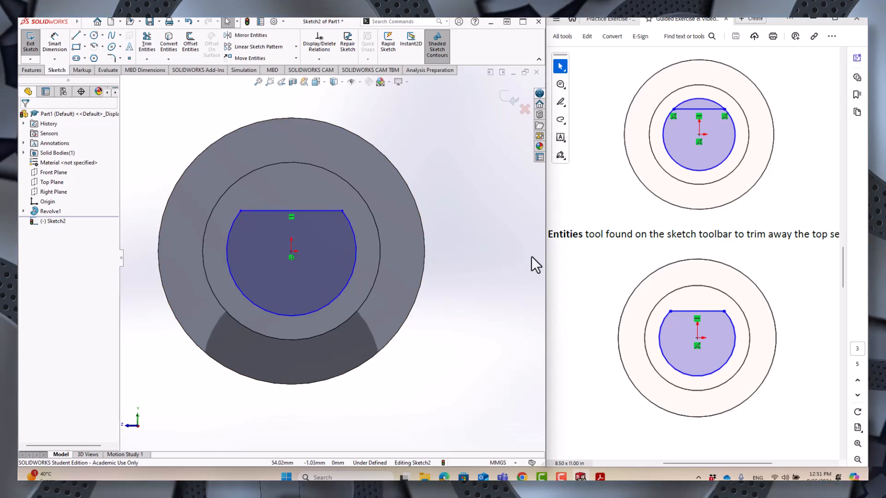
Following the exercise sheet, dimension the remaining arc with a radius of 15 mm.
scroll(738, 283, "down", 10)
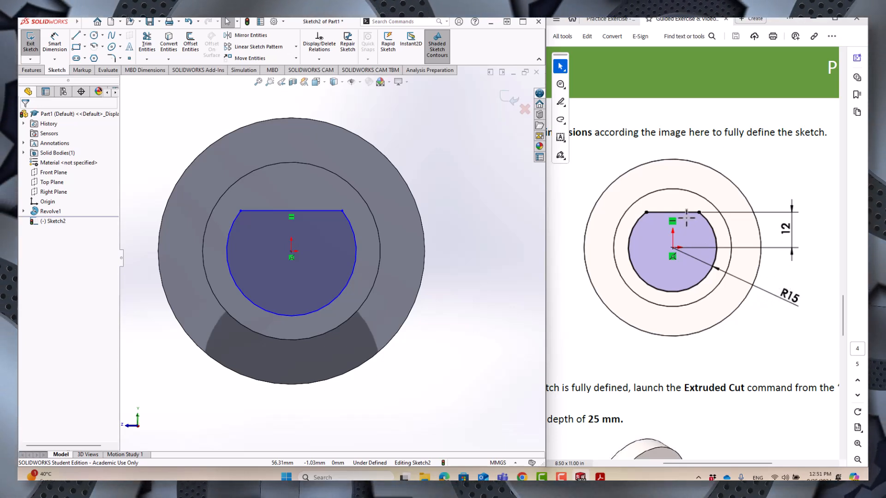
left_click(290, 252)
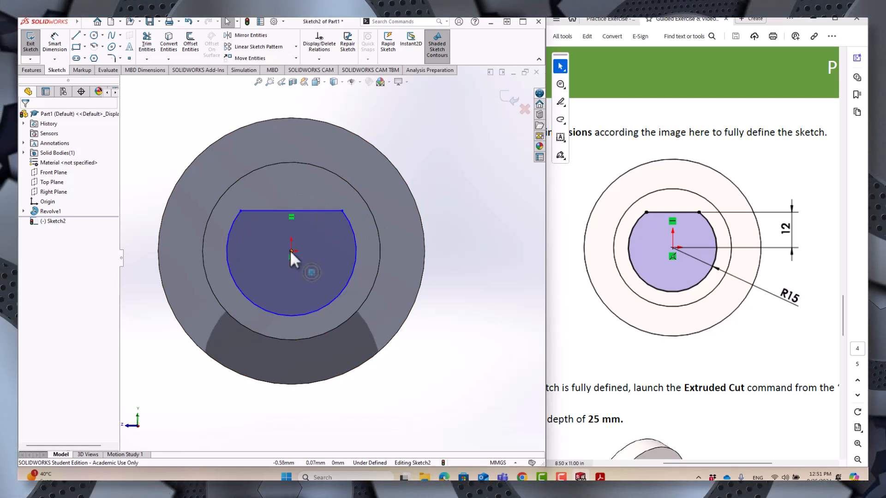
left_click(54, 48)
left_click(352, 305)
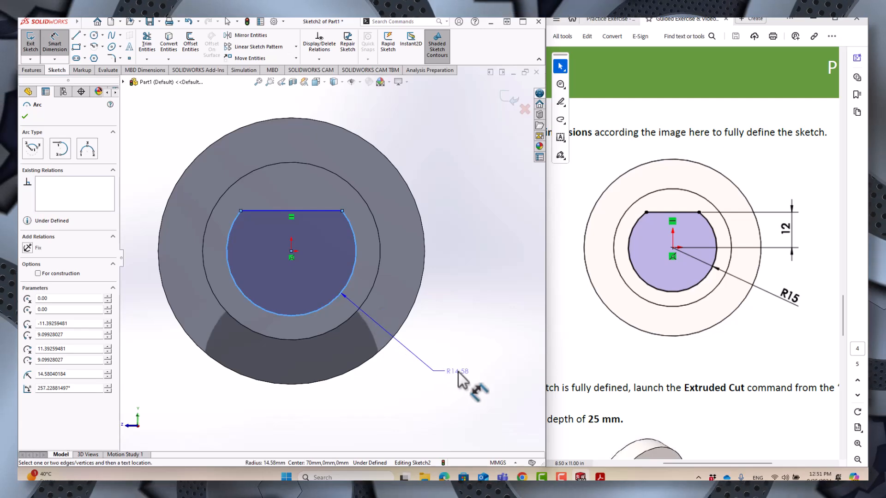
left_click(512, 295)
type("15")
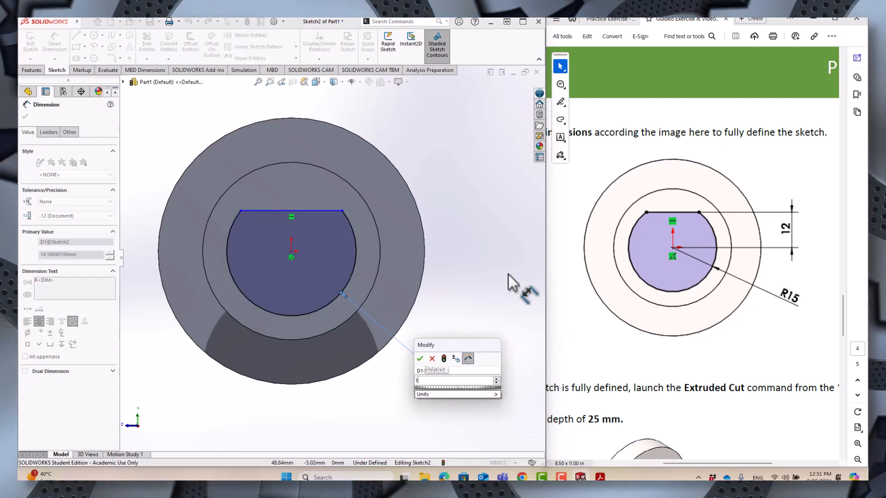
key("Return")
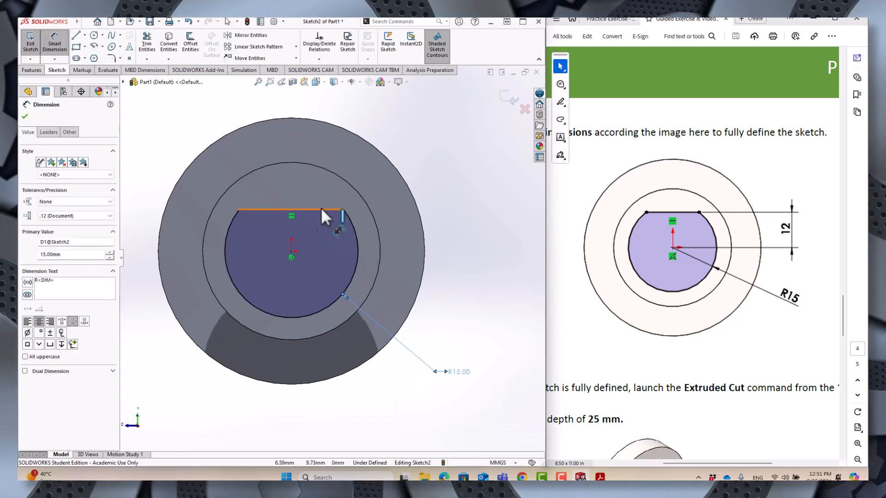
Dimension the vertical distance from the origin to the horizontal line as 12 mm.
left_click(321, 208)
left_click(290, 250)
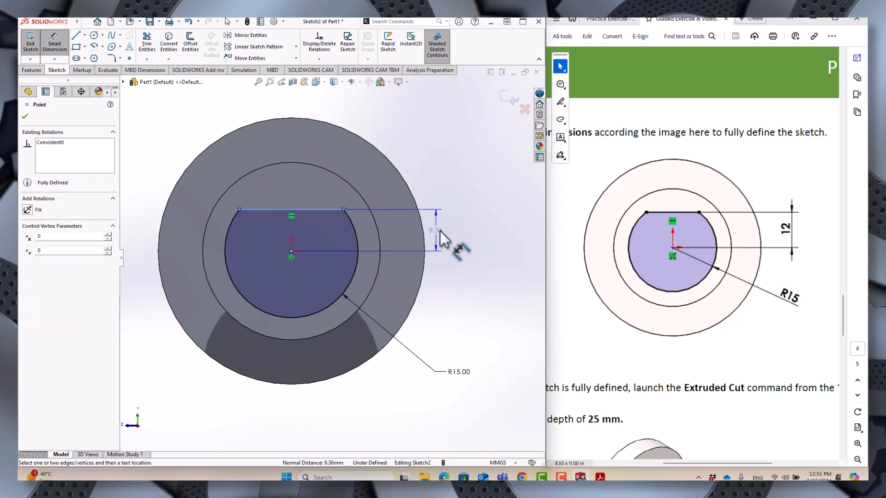
left_click(453, 232)
type("12")
key("Return")
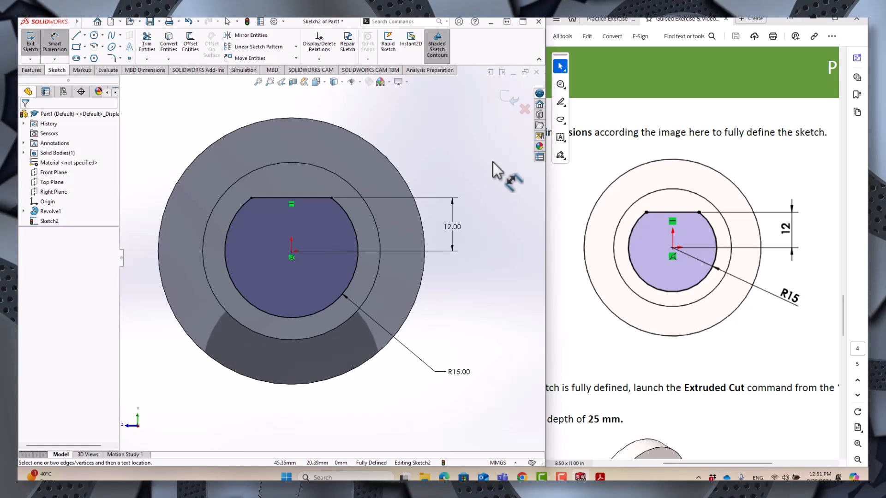
Close the sketch and cut the flat-topped profile into the pin as a blind Extruded Cut 25 mm deep.
left_click(511, 98)
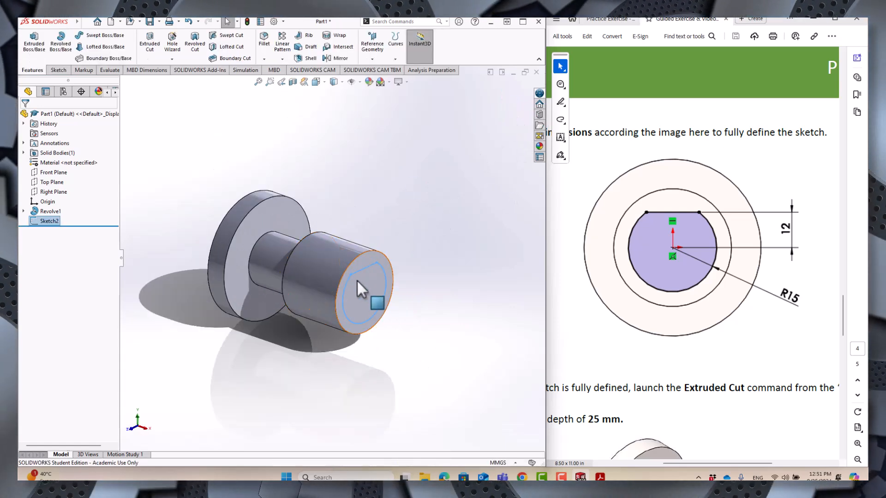
left_click(149, 48)
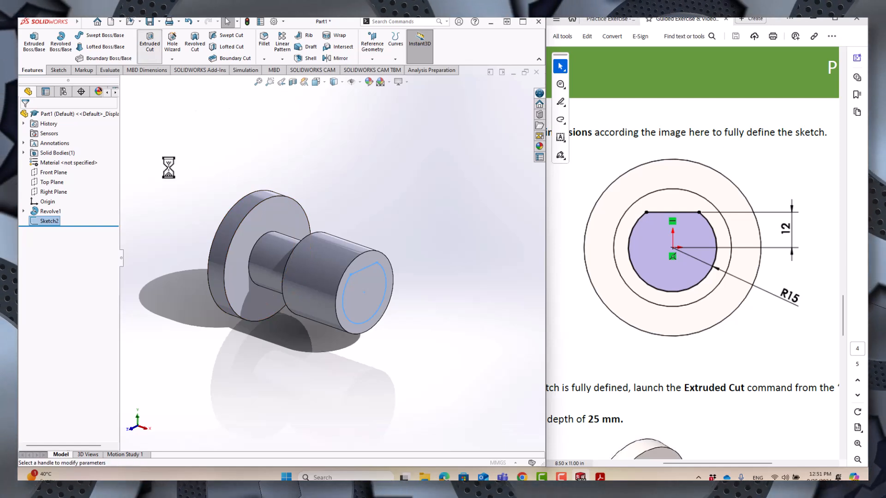
type("25")
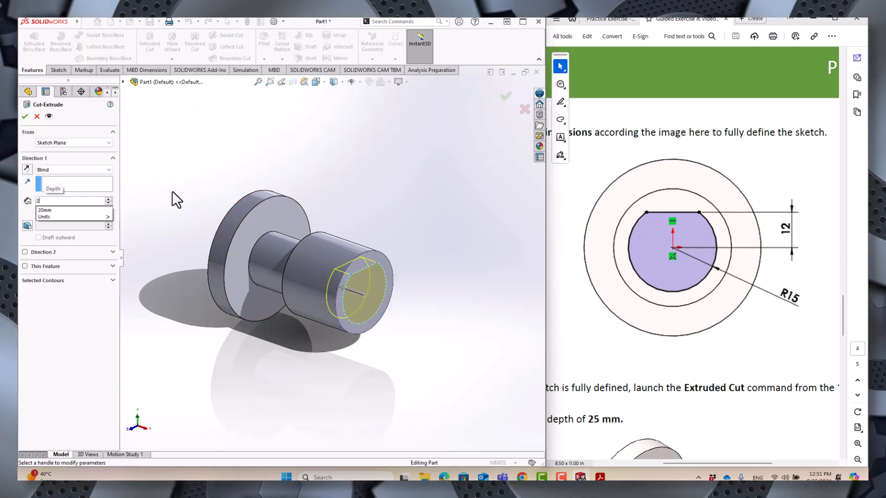
key("Return")
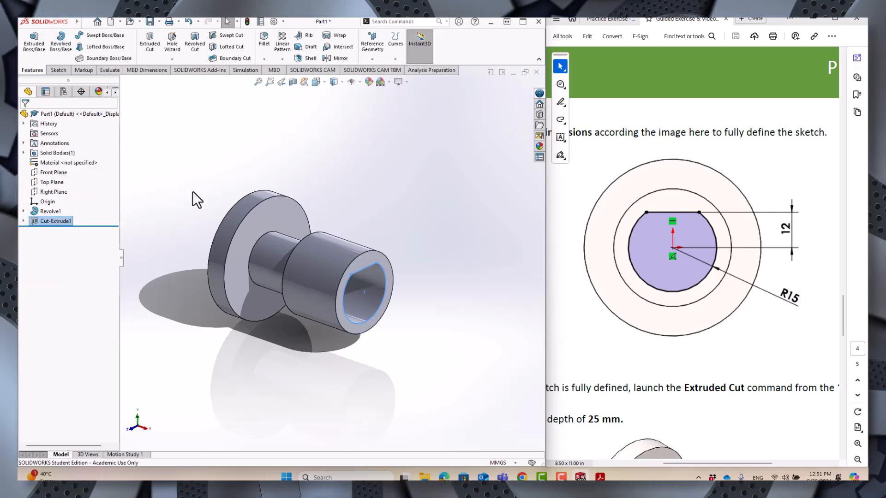
scroll(257, 291, "down", 5)
scroll(336, 386, "up", 2)
middle_click_drag(348, 379, 315, 370)
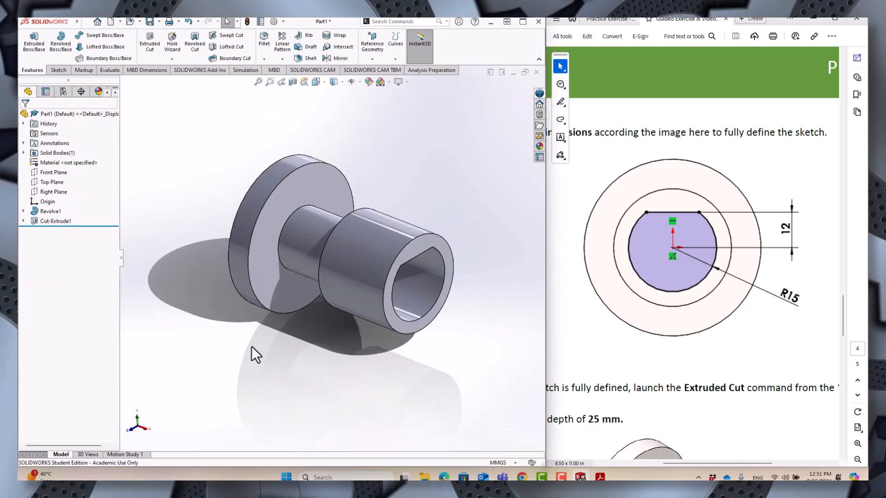
Assign Brass as the material of the stepped pin.
right_click(79, 161)
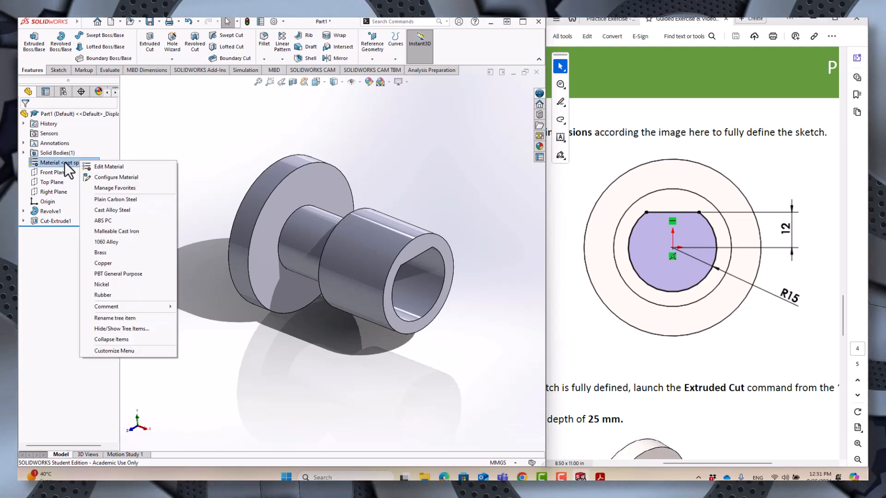
left_click(104, 252)
middle_click_drag(200, 232, 213, 214)
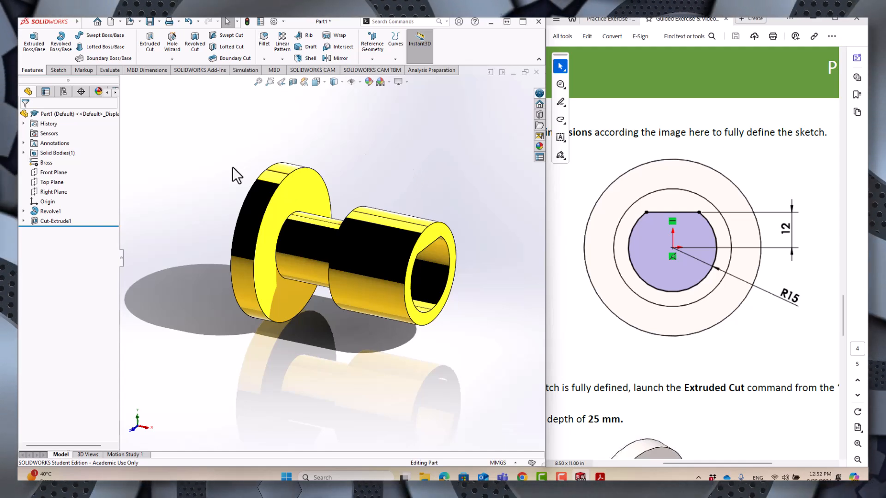
Evaluate the mass properties of the brass pin and read its mass, leaving the report closed.
left_click(110, 70)
left_click(85, 44)
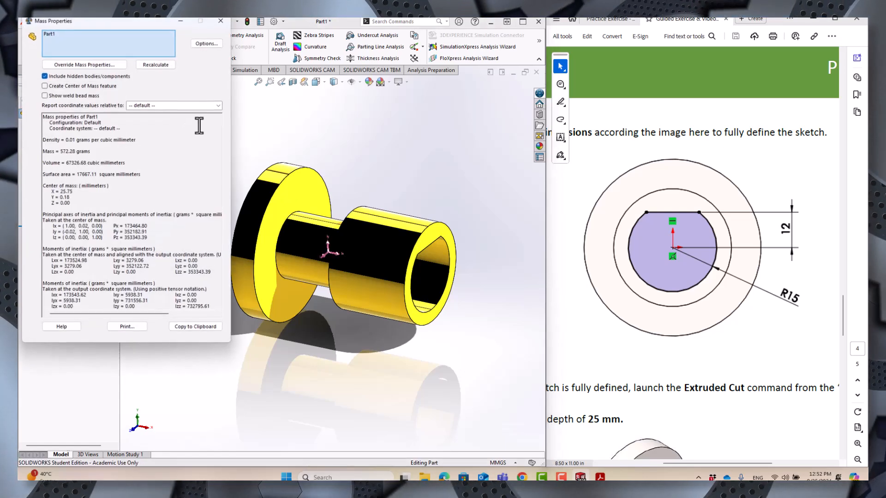
triple_click(60, 155)
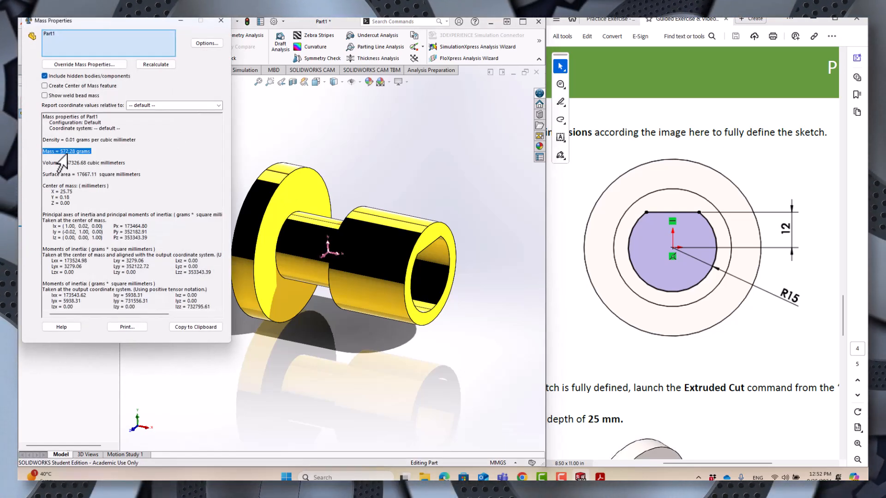
left_click_drag(134, 26, 154, 92)
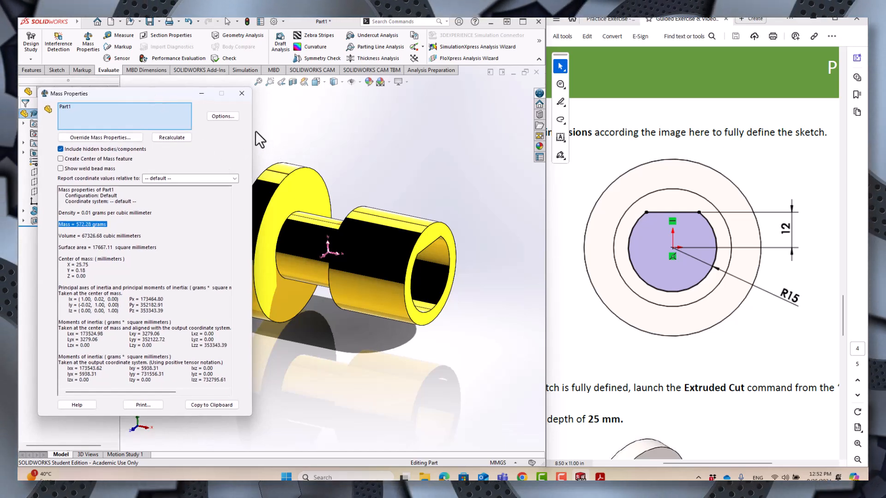
left_click(241, 93)
middle_click_drag(356, 148, 406, 208)
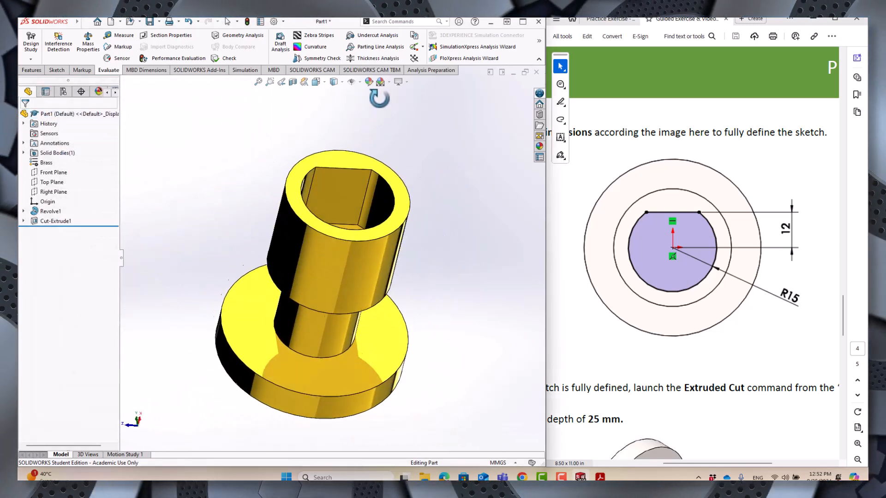
Minimize the pin part, switch to the Practice Exercise PDF and examine the illustration of the Pressure Disk.
left_click(513, 73)
left_click(601, 20)
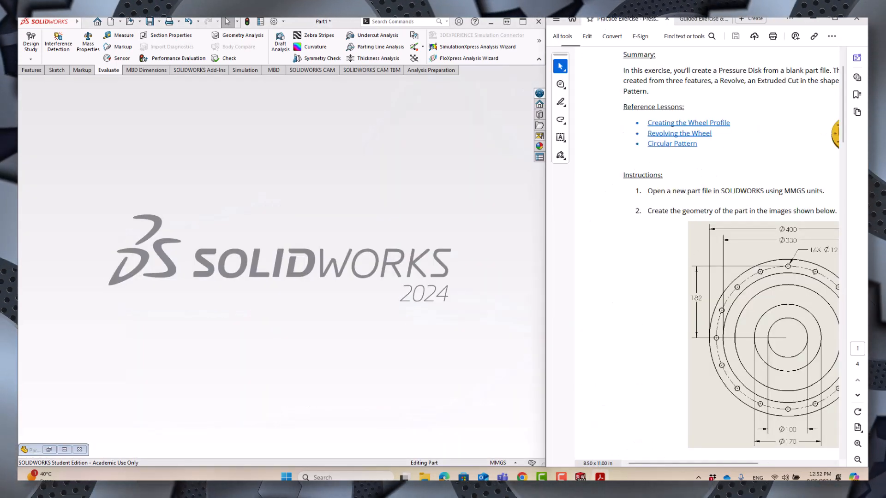
left_click_drag(651, 463, 697, 454)
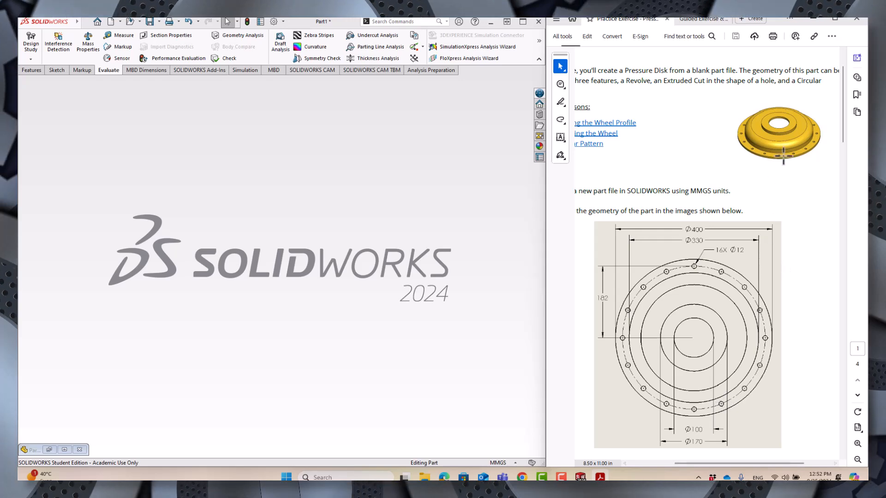
scroll(809, 139, "up", 5, "ctrl")
scroll(741, 184, "down", 1, "ctrl")
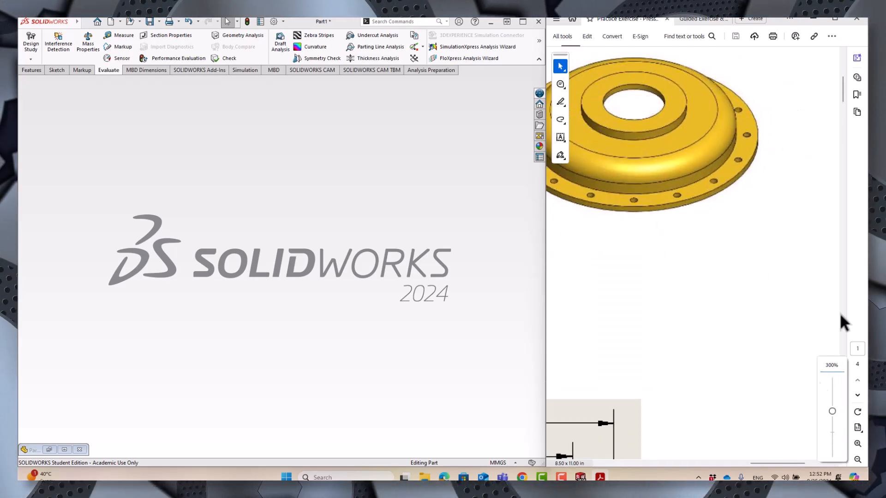
scroll(784, 221, "up", 3)
scroll(744, 464, "left", 5)
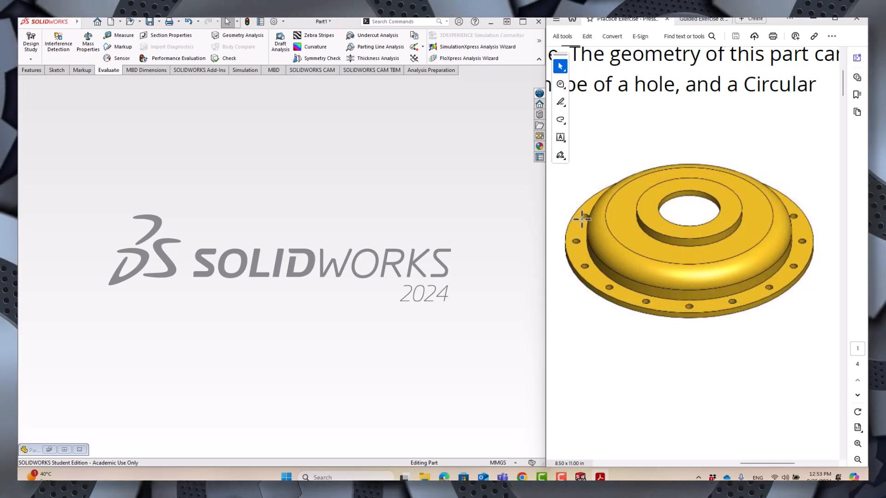
Examine the Pressure Disk's circular view on page 1 for its diameters, bolt-hole size and hole position.
scroll(775, 159, "down", 8)
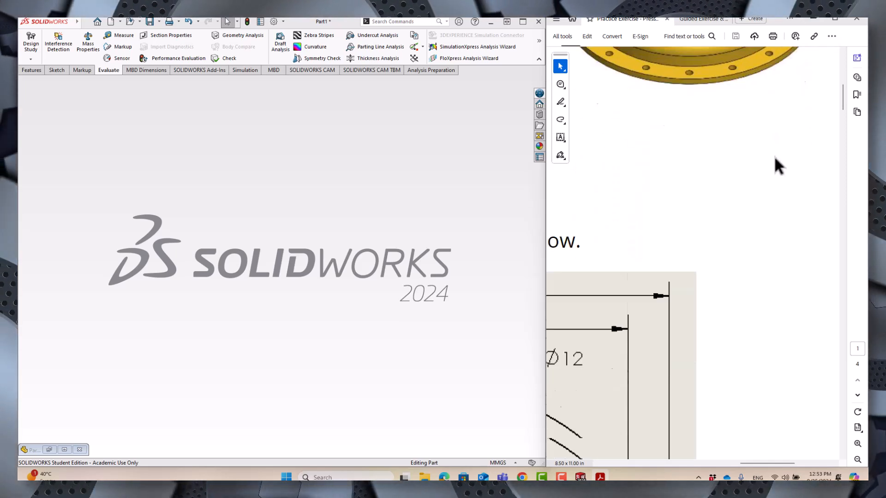
left_click(857, 459)
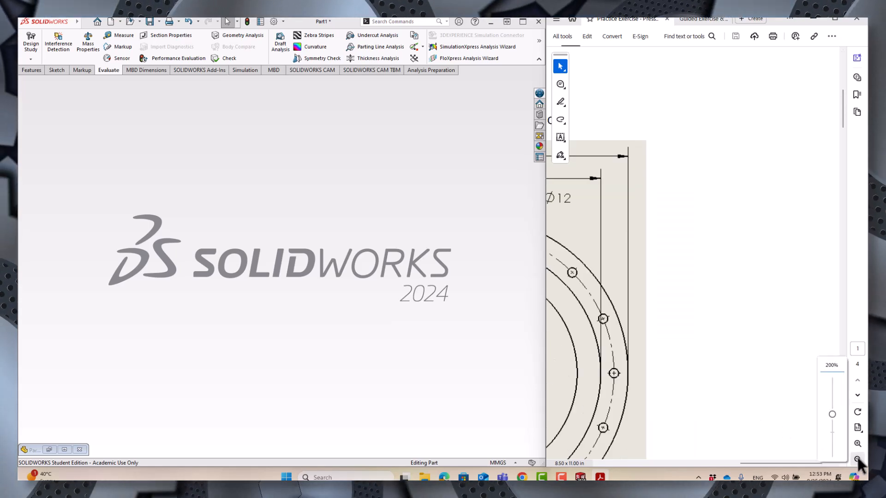
left_click(857, 459)
scroll(793, 351, "down", 2)
left_click_drag(781, 466, 719, 450)
scroll(725, 331, "up", 1)
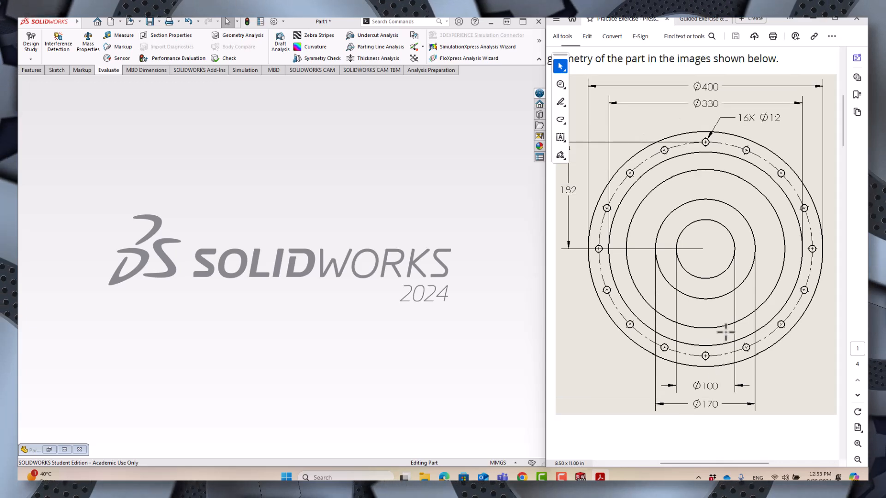
scroll(725, 331, "up", 1)
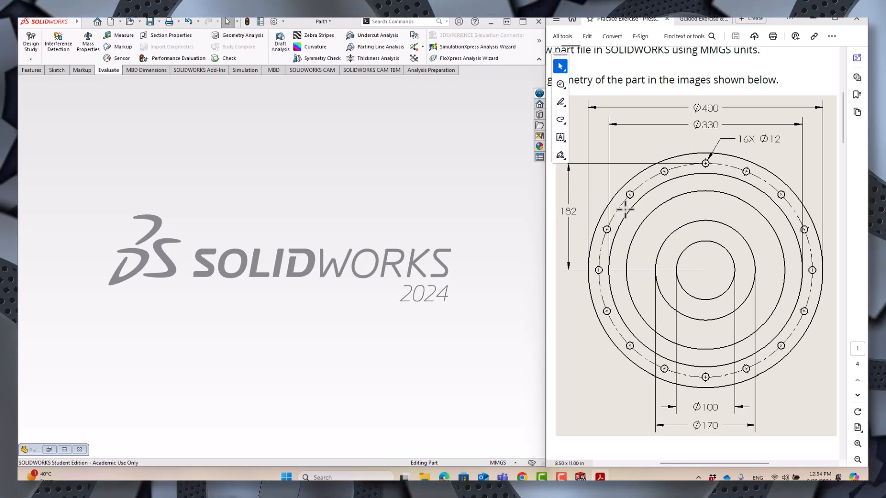
Examine the side and section views on page 2 for the disk's heights, corner radius and wall thickness.
scroll(700, 203, "down", 10)
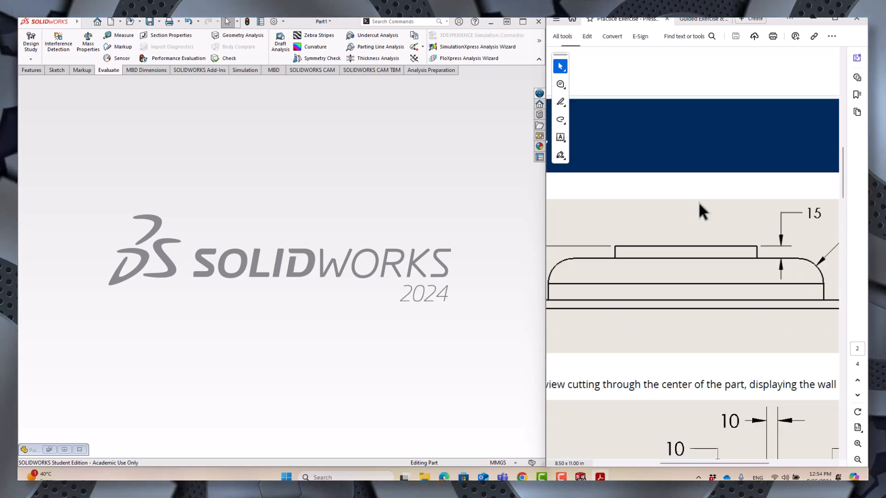
left_click(857, 460)
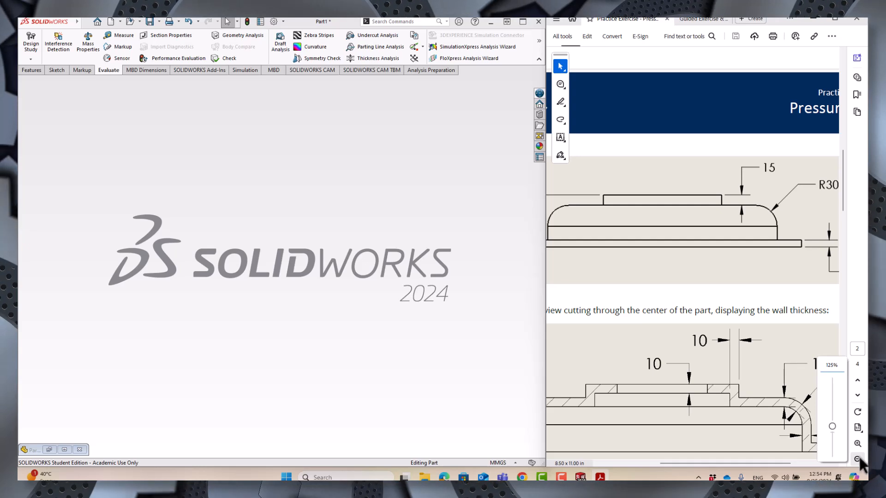
scroll(727, 454, "up", 1)
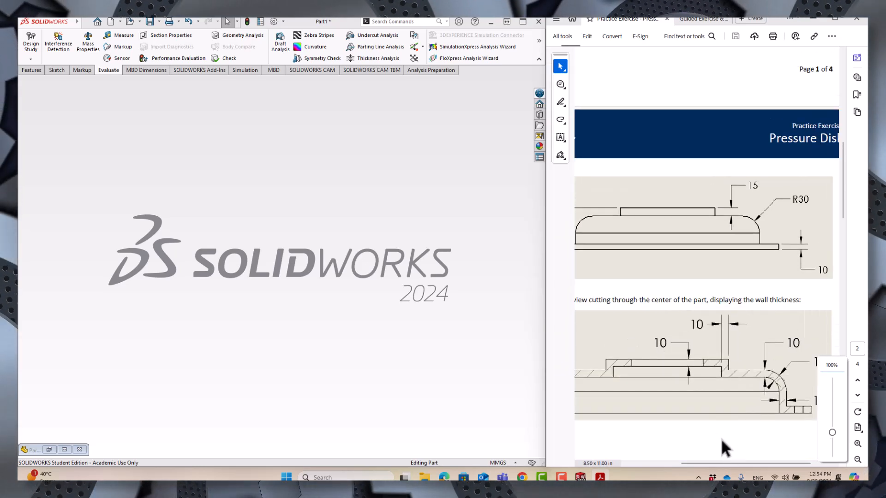
left_click_drag(726, 463, 716, 459)
left_click(857, 459)
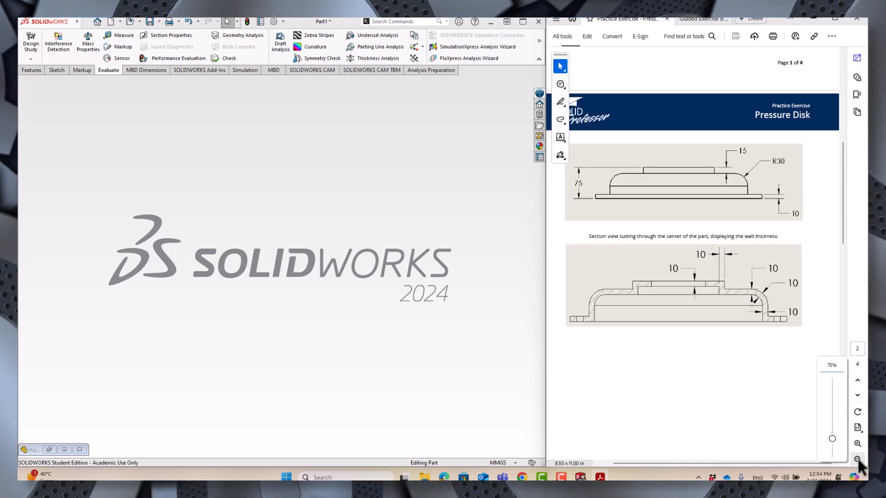
scroll(693, 277, "up", 1)
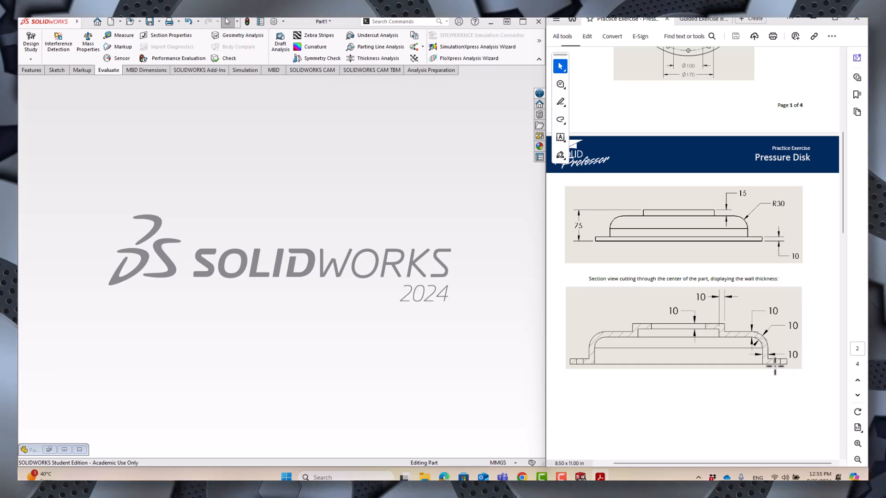
left_click(857, 445)
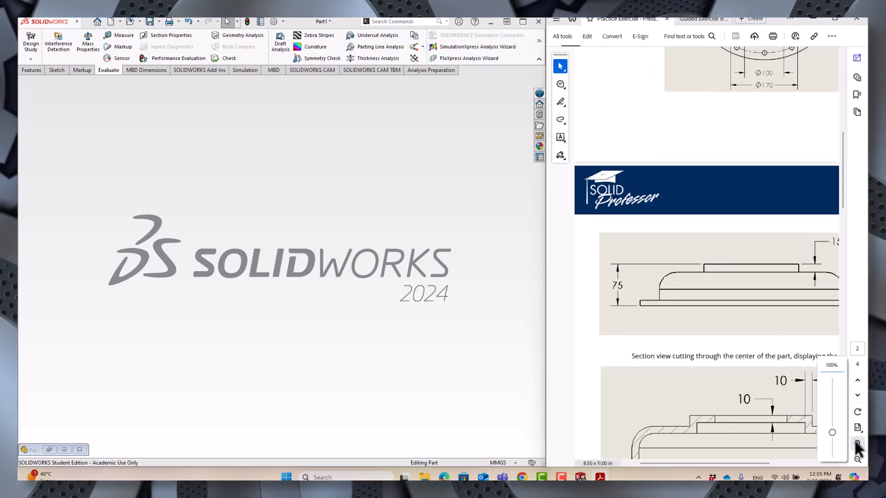
left_click(857, 444)
mouse_move(732, 464)
left_mouse_down()
mouse_move(791, 464)
mouse_move(767, 463)
left_mouse_up()
scroll(786, 414, "down", 5)
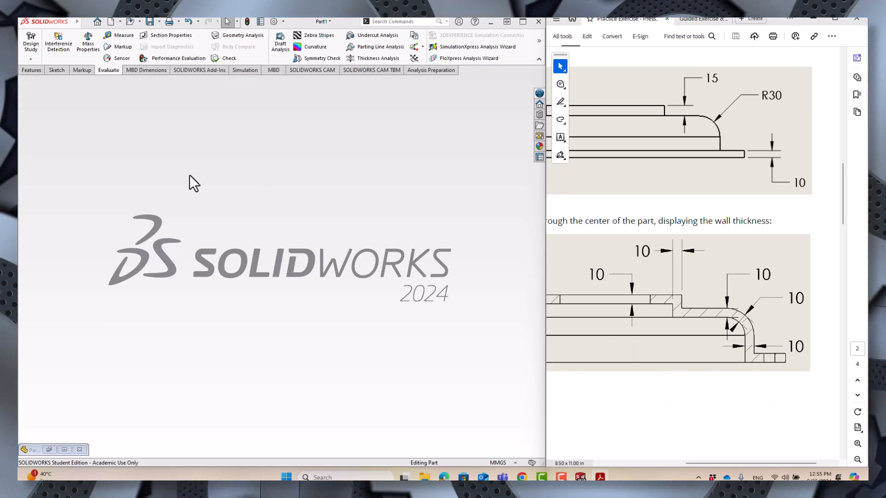
Create a new part document and start a sketch on the Front Plane.
left_click(112, 22)
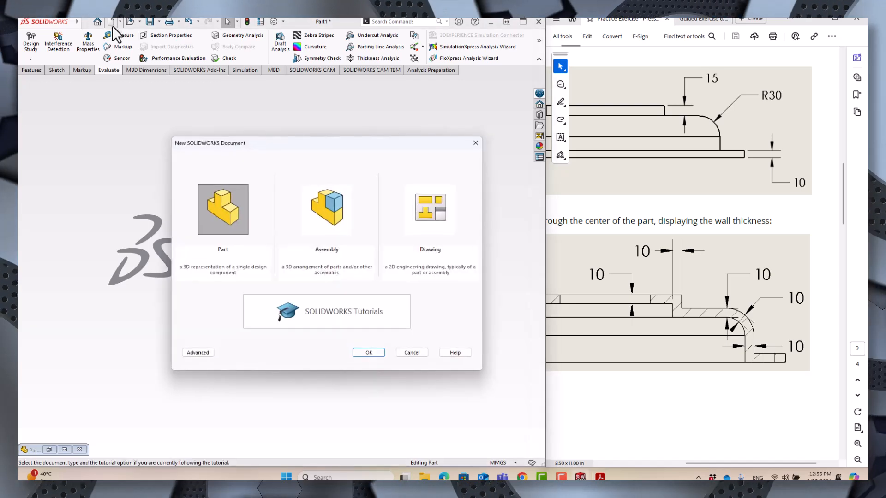
left_click(369, 353)
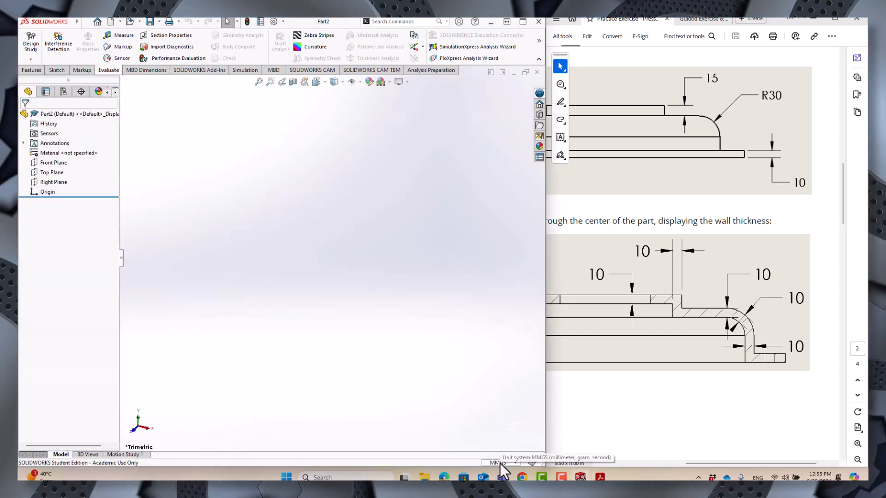
left_click(54, 163)
left_click(61, 151)
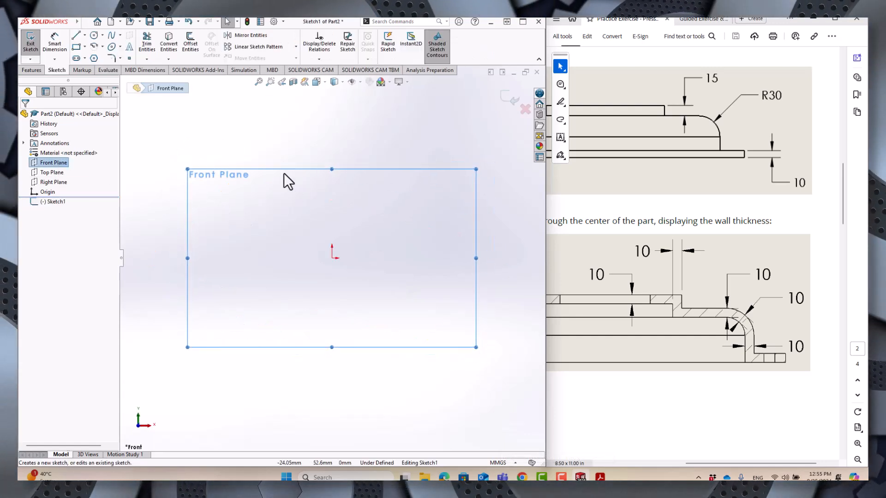
left_click(186, 152)
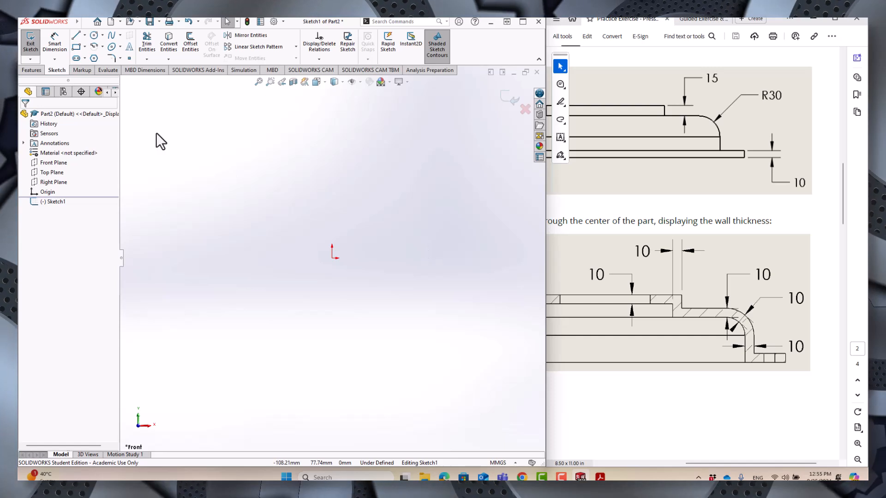
Draw a vertical centerline upward from the origin as the revolve axis.
left_click(84, 35)
left_click(91, 46)
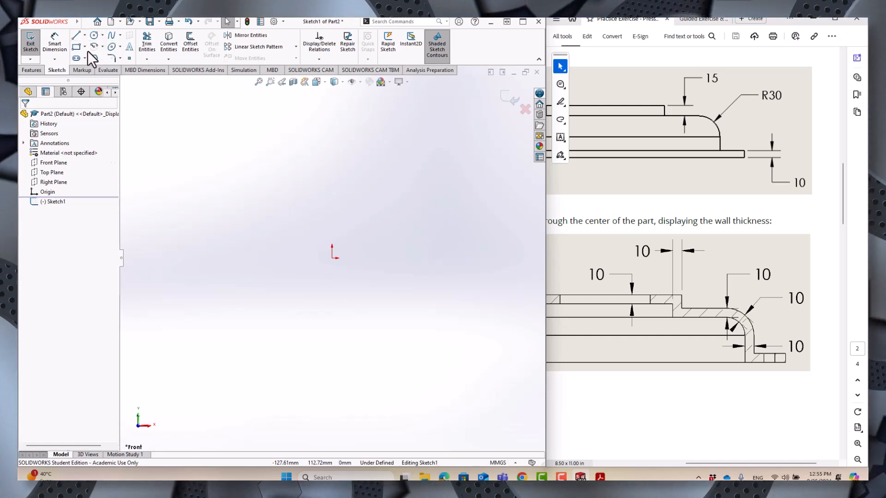
left_click(85, 35)
left_click(96, 57)
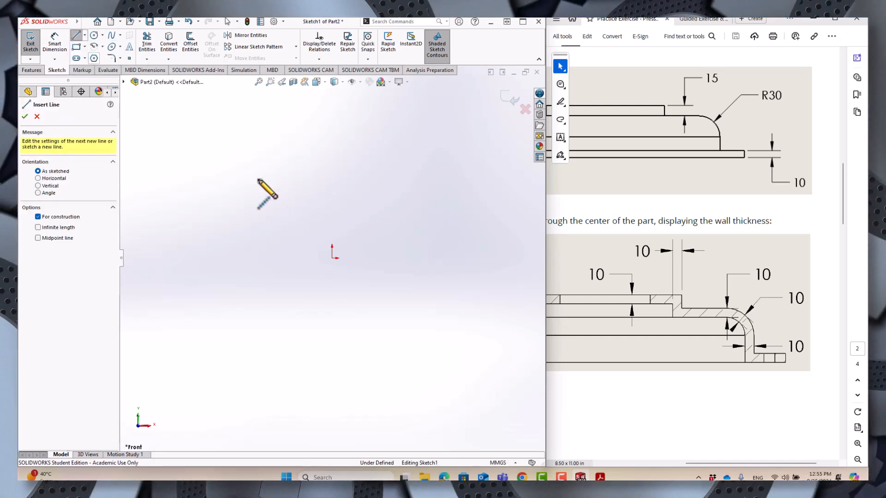
left_click(331, 258)
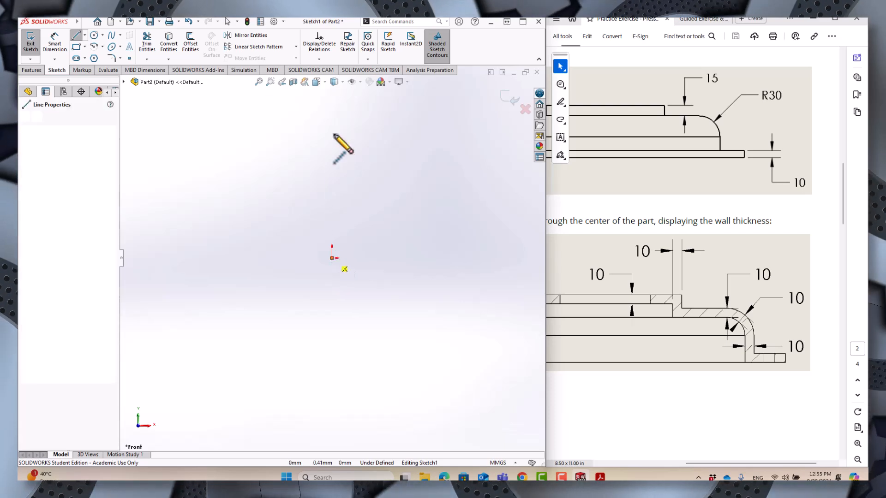
double_click(332, 108)
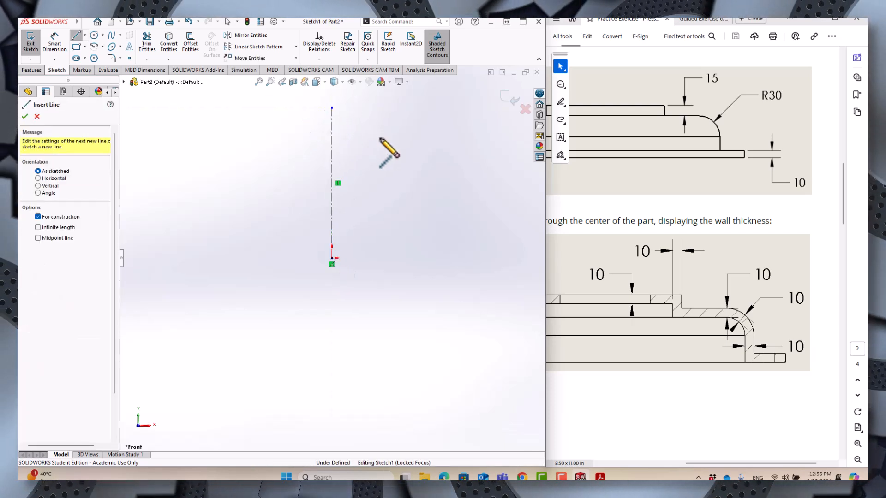
right_click(379, 138)
left_click(399, 144)
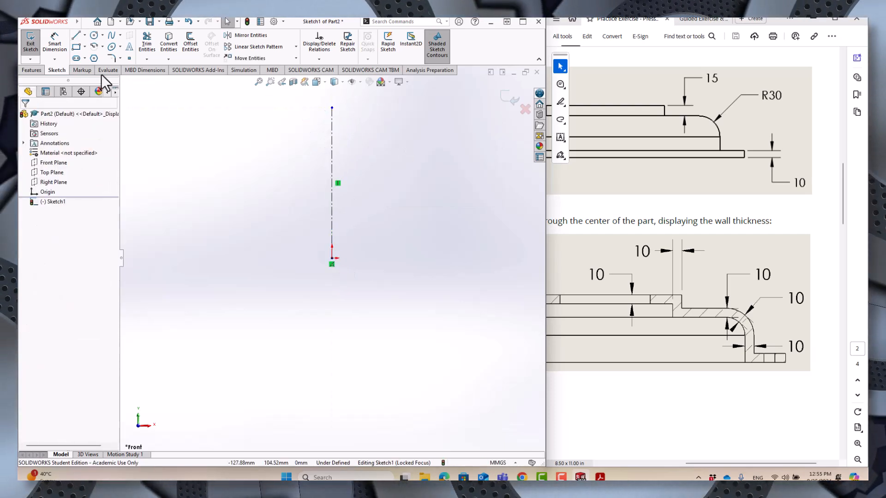
Draw an open stepped profile outward from the centerline, with a tangent arc at the outer corner and an 18.5 mm base line level with the origin.
left_click(76, 35)
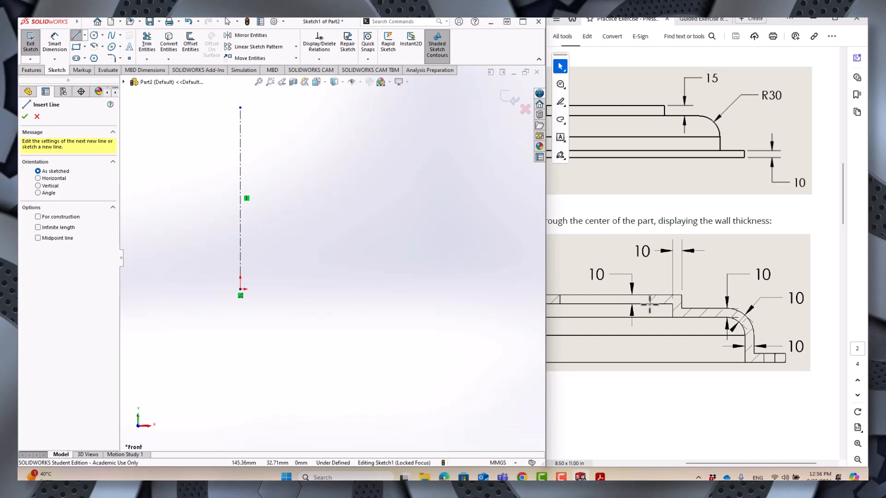
left_click(341, 208)
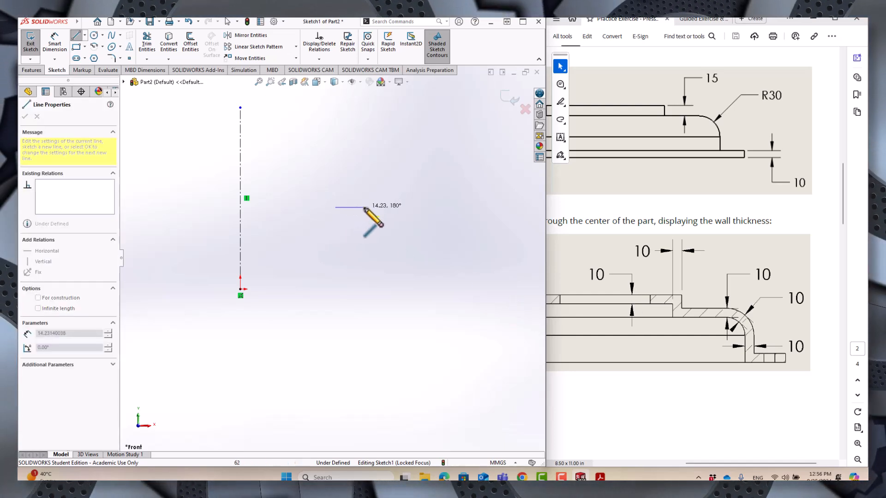
left_click(364, 207)
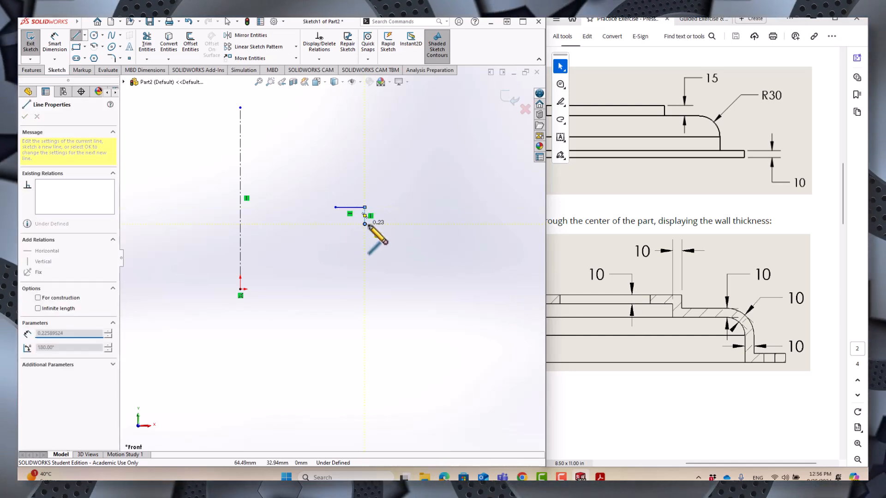
left_click(365, 224)
left_click(405, 225)
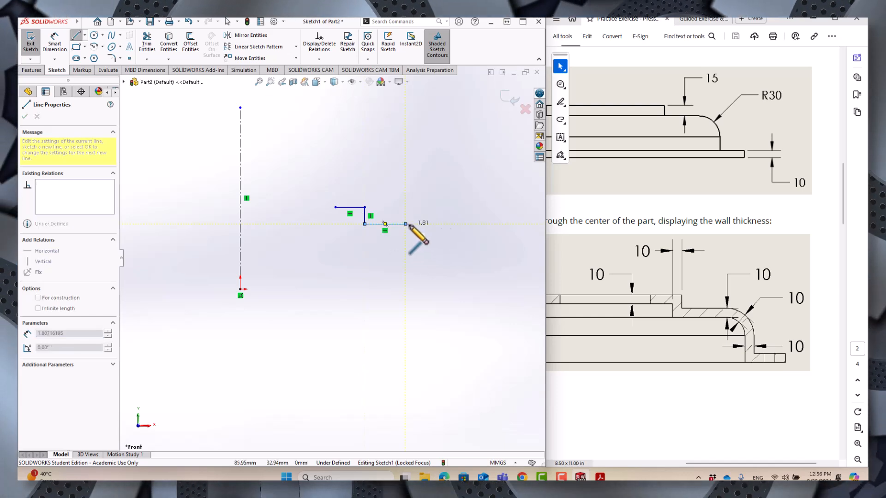
left_click(426, 245)
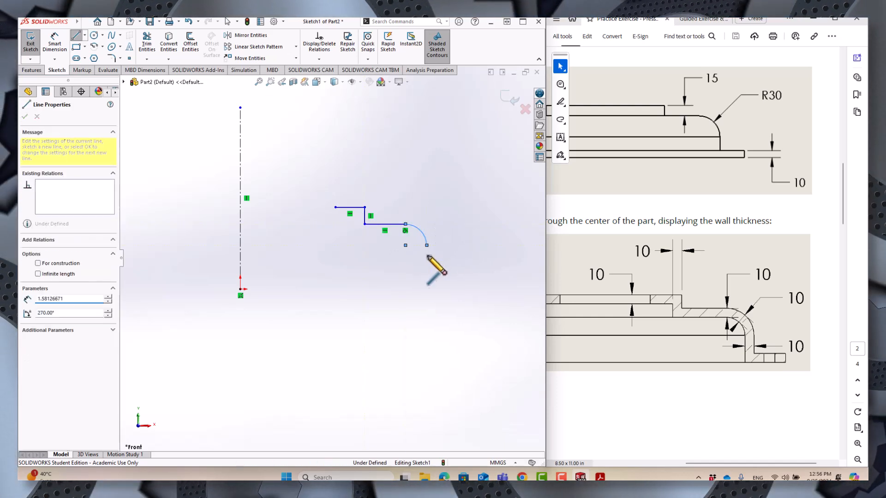
left_click(426, 289)
double_click(463, 289)
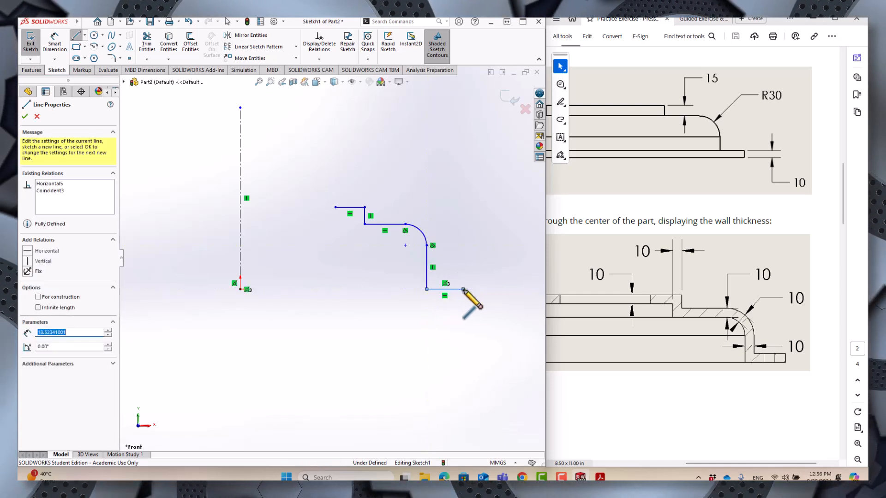
key("Escape")
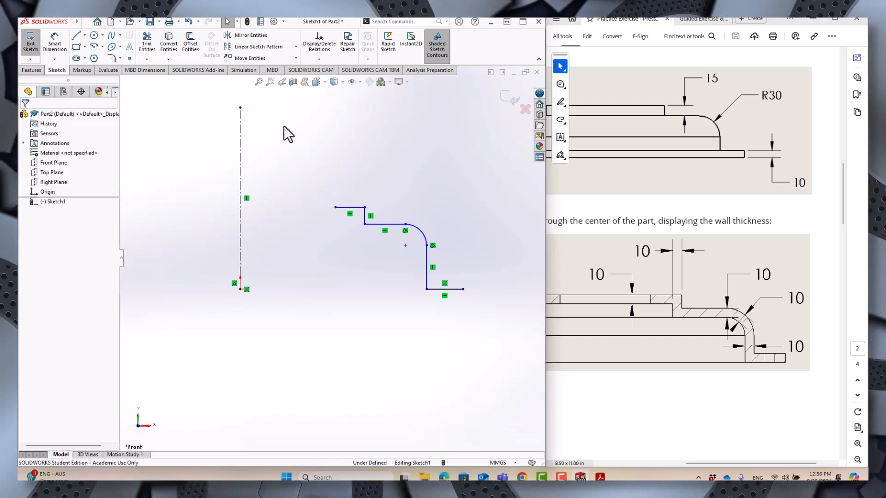
Offset the whole profile chain 10 mm outward with the direction reversed, and place its dimension clear of the sketch.
left_click(193, 54)
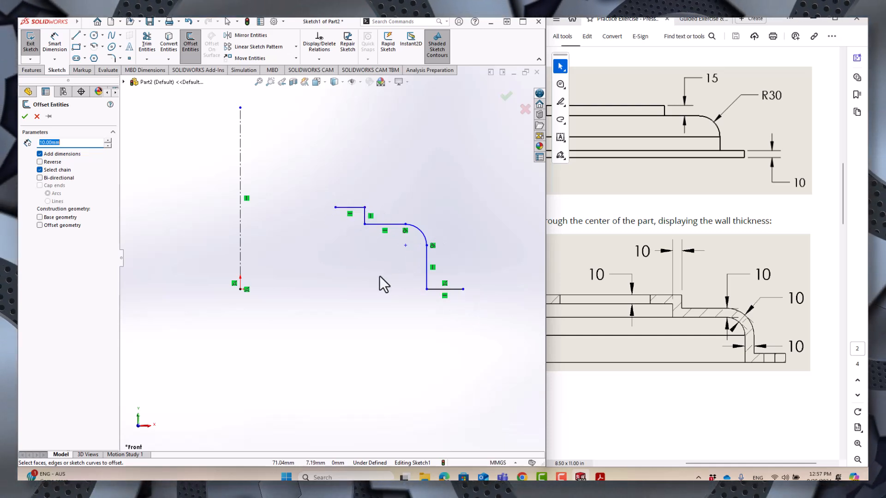
left_click(354, 208)
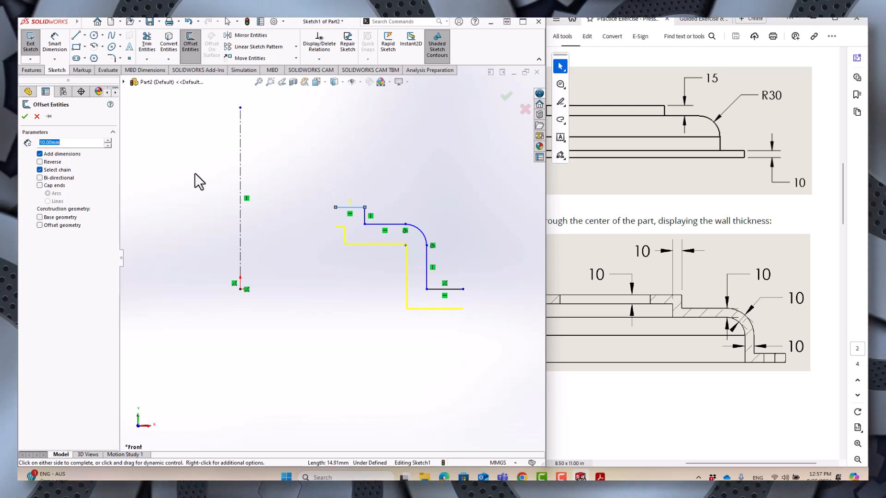
left_click(52, 162)
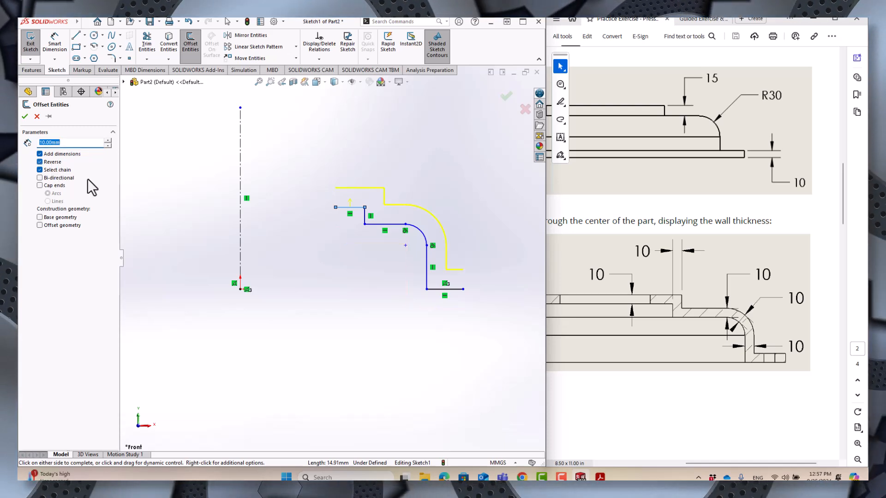
left_click(25, 119)
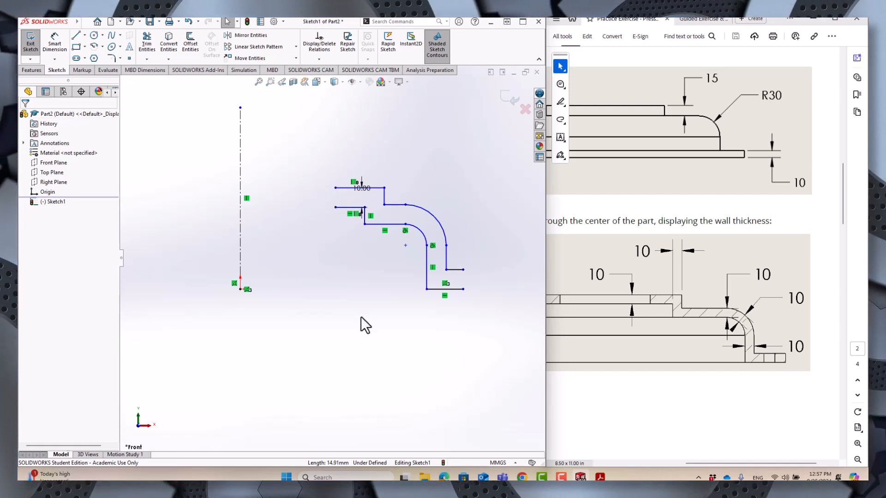
left_click_drag(367, 191, 316, 155)
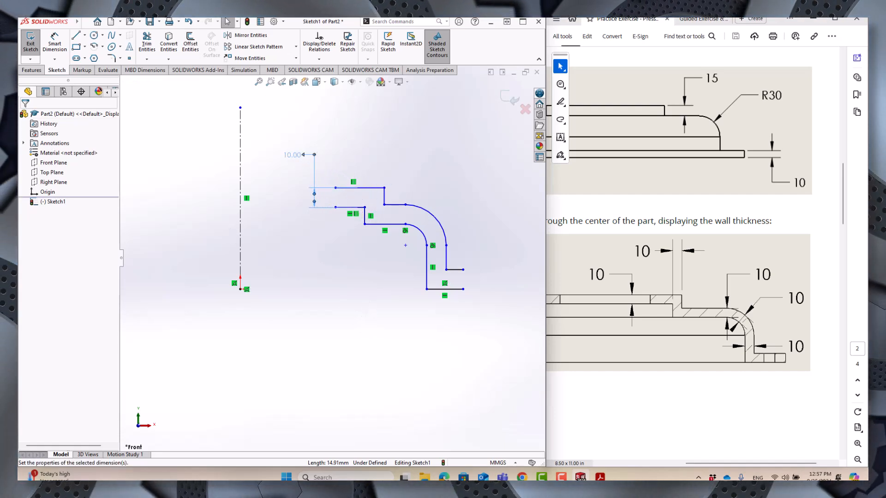
left_click(334, 282)
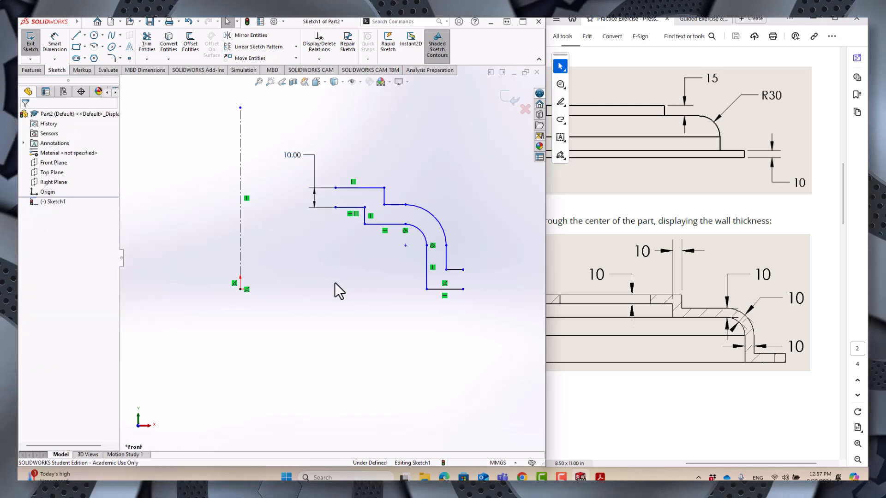
Close the wall section with vertical lines joining the two profiles at the inner and outer ends.
left_click(76, 36)
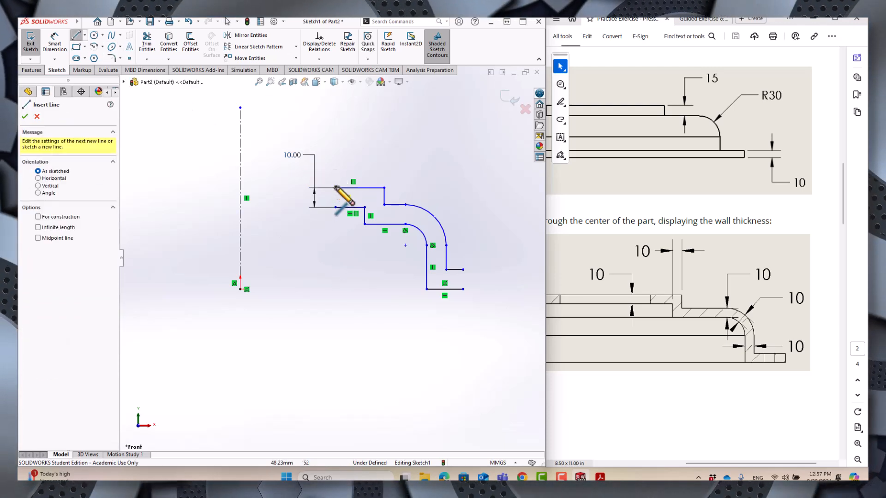
left_click_drag(336, 188, 335, 207)
left_click_drag(463, 270, 463, 289)
key("Escape")
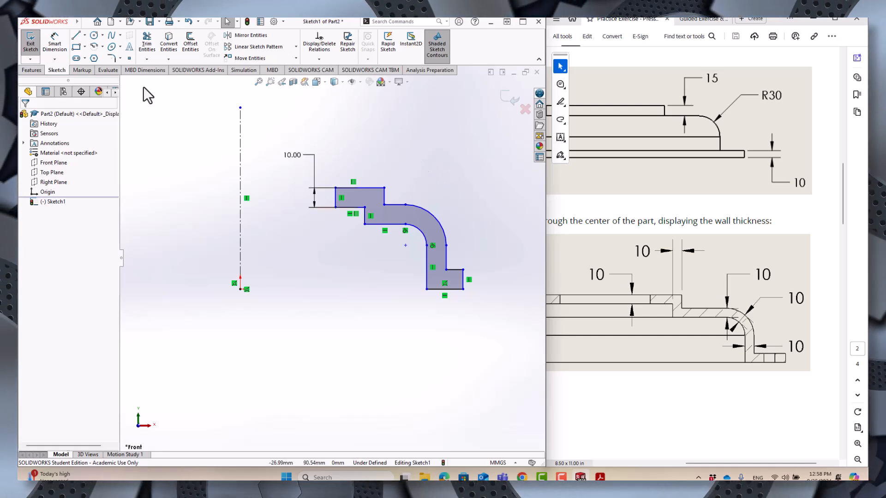
Check the overall height on page 2 of the drawing and dimension the profile from base line to top line as 75 mm.
left_click(55, 46)
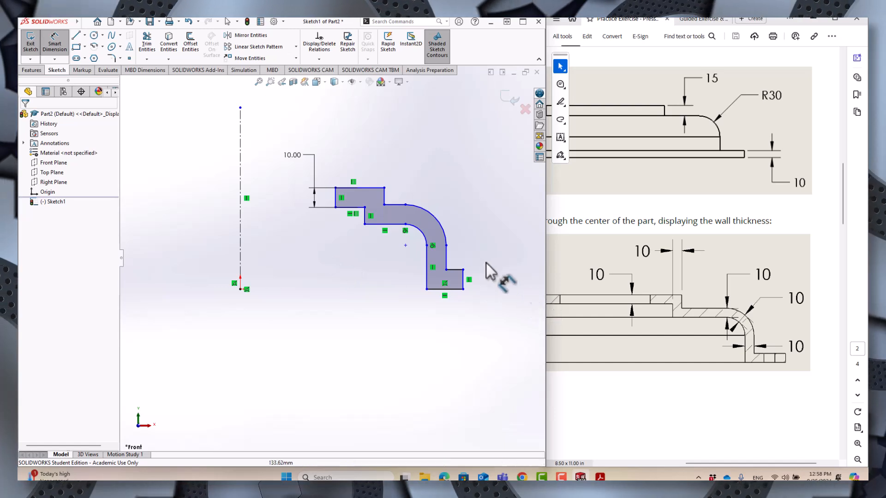
scroll(724, 162, "up", 2)
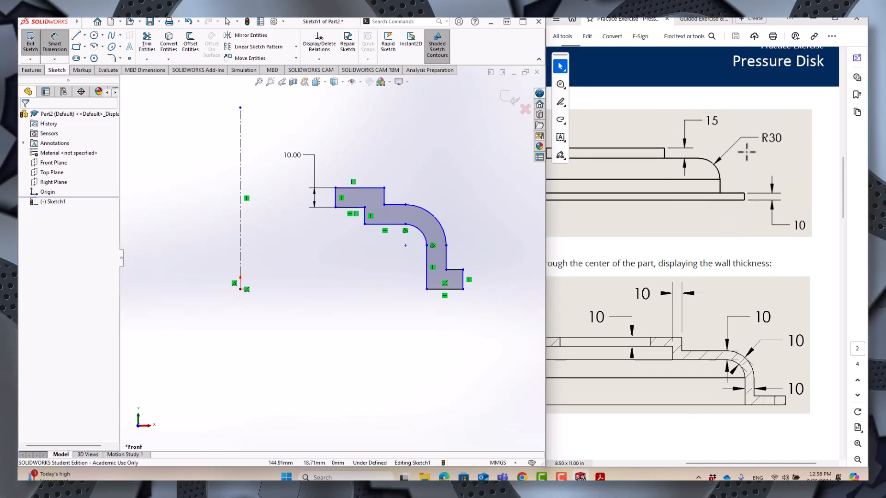
scroll(699, 466, "left", 3)
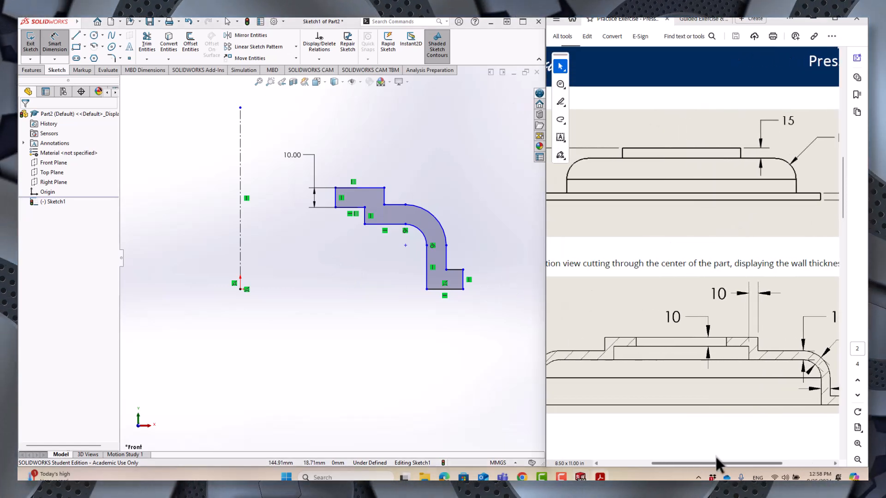
left_click(857, 459)
left_click(858, 459)
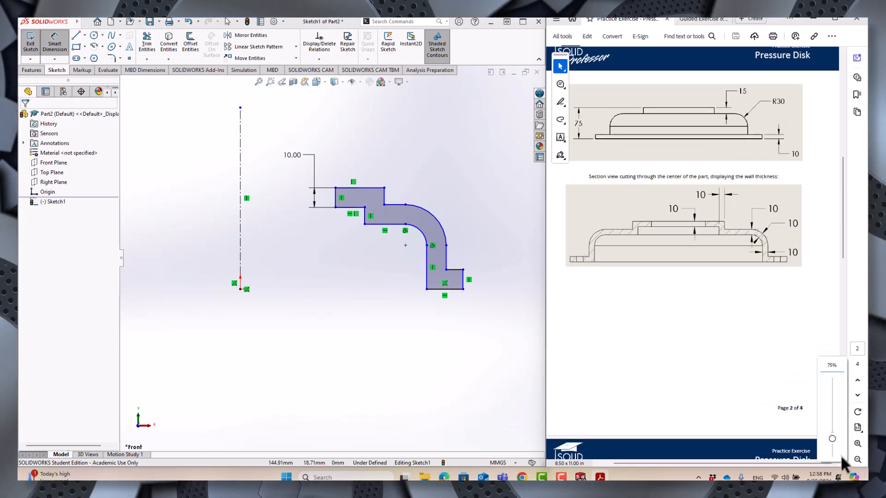
scroll(627, 211, "up", 2)
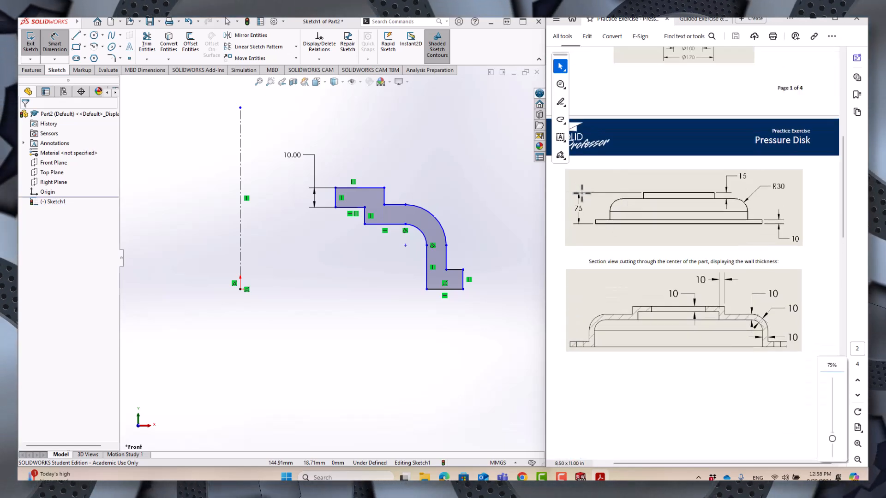
left_click(375, 188)
left_click(443, 289)
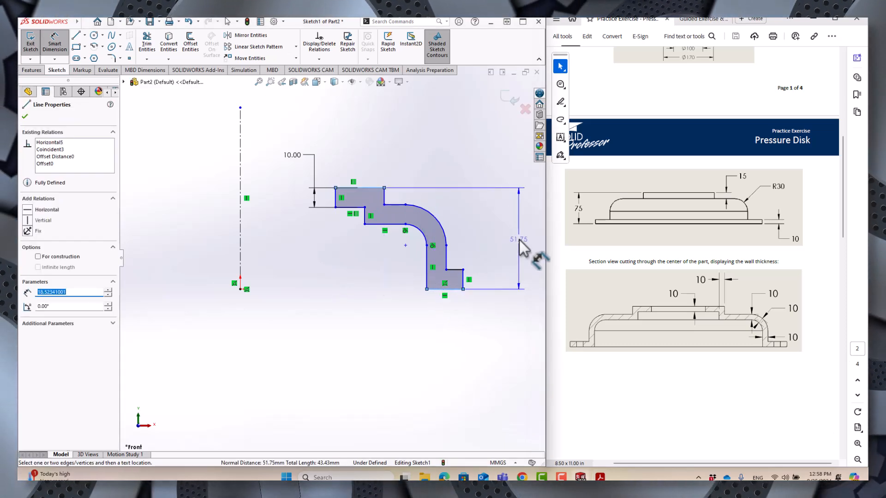
left_click(518, 377)
type("75")
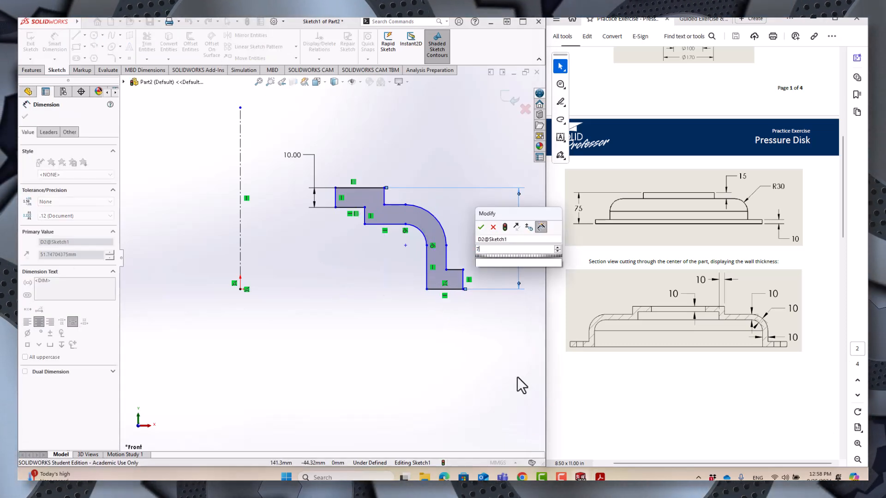
key("Return")
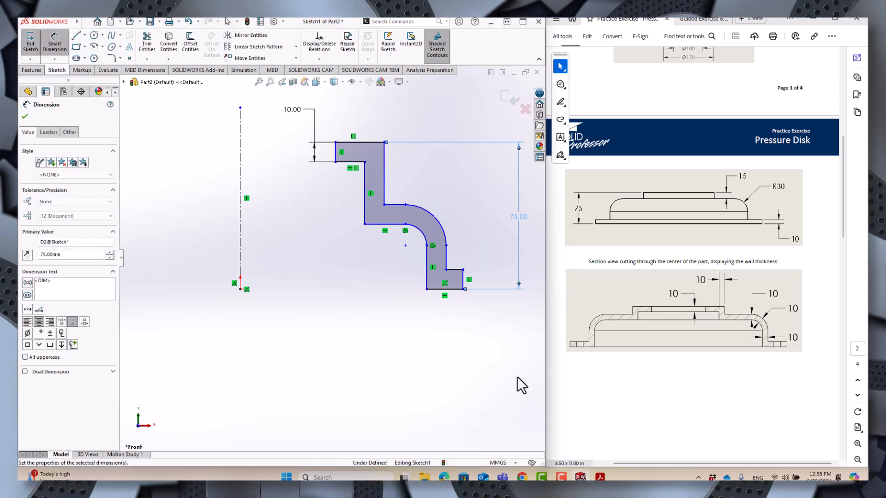
left_click(485, 341)
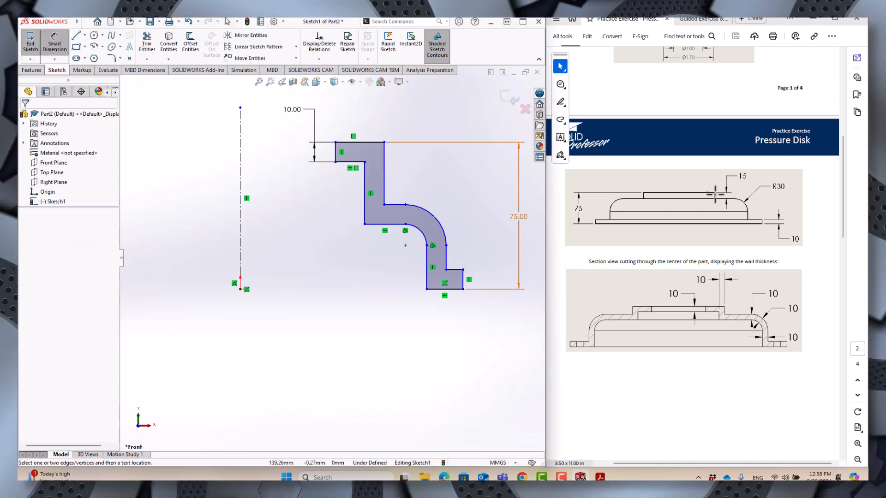
Dimension the outer vertical step below the top line as 15 mm.
left_click(384, 170)
left_click(466, 179)
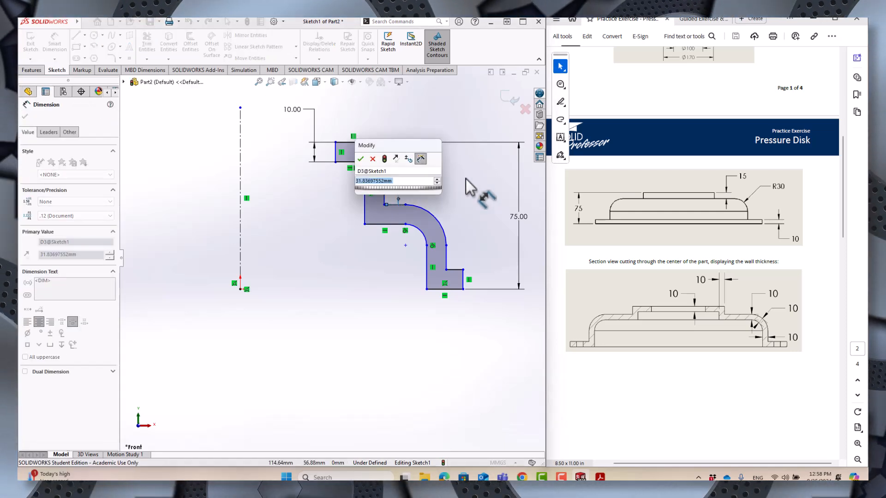
type("15")
key("Return")
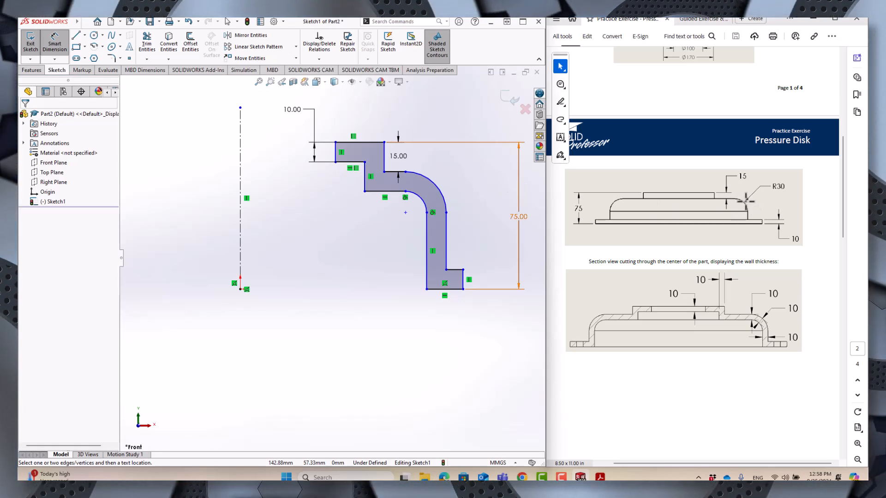
Add a radius dimension to the outer corner arc and undo its change to 30 mm.
left_click(442, 181)
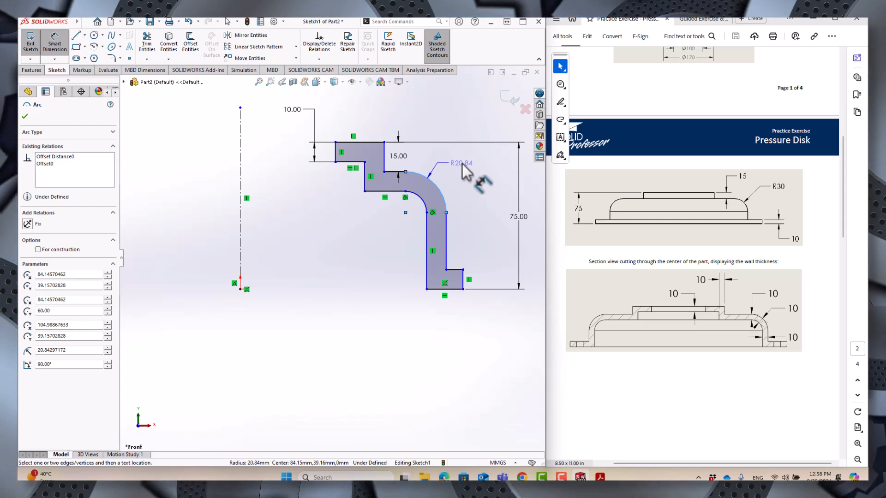
left_click(482, 189)
type("30")
key("Return")
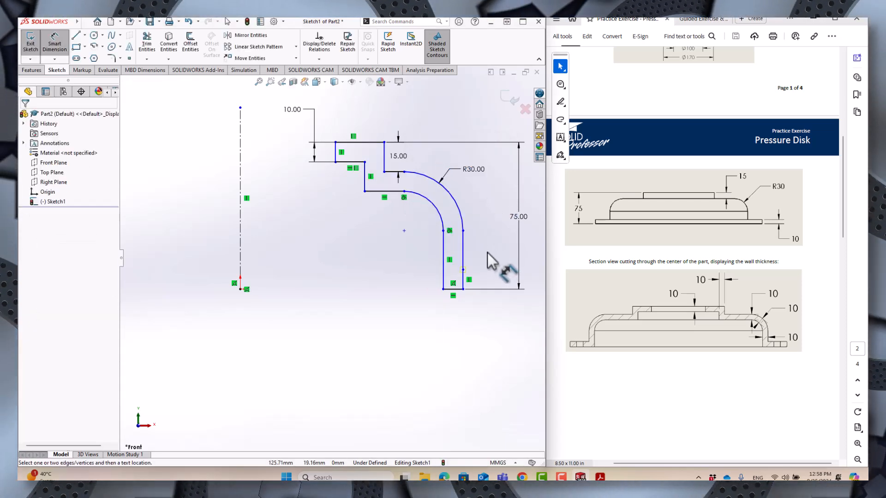
key("ctrl+z")
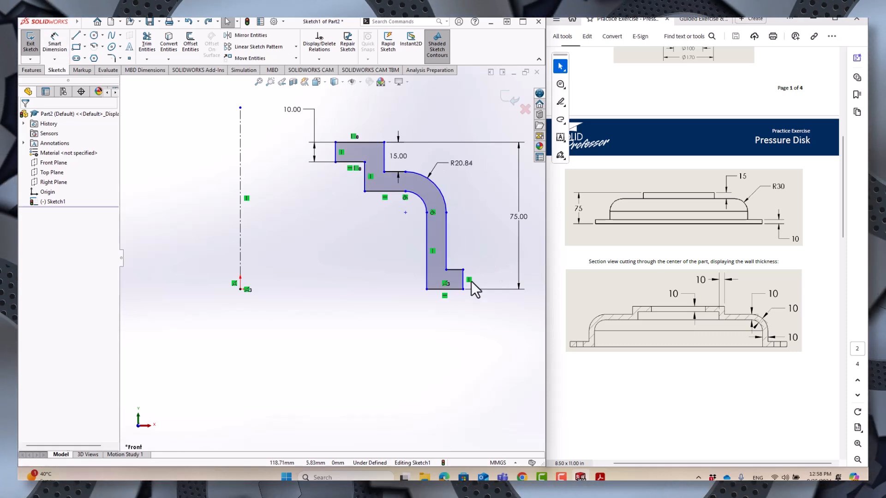
Extend the base flange's outer end farther from the centerline and set the outer arc's radius to 30 mm.
left_click_drag(465, 290, 505, 284)
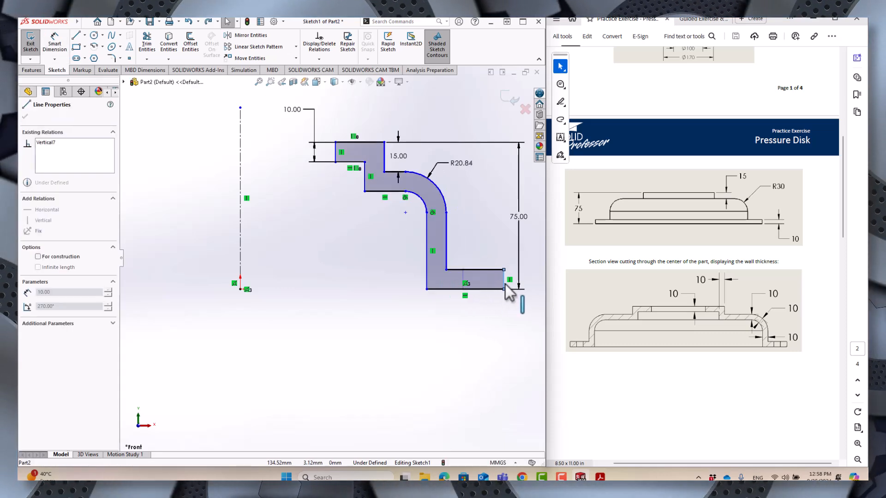
double_click(462, 164)
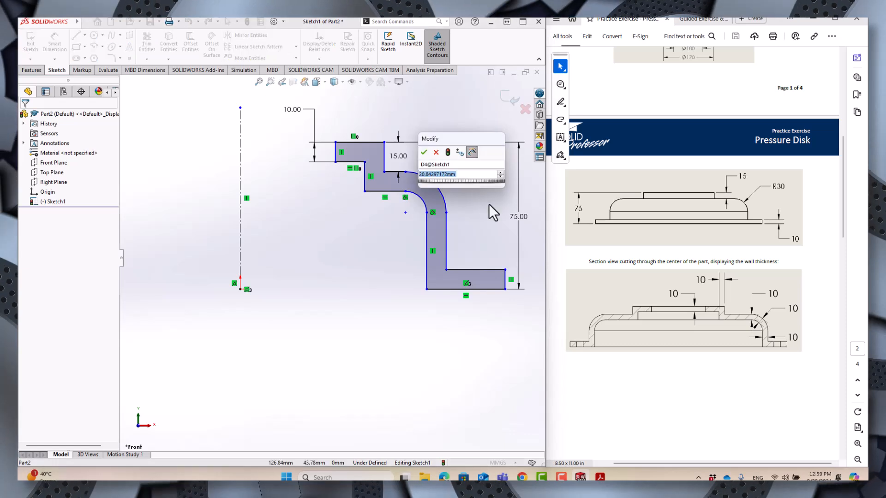
type("30")
key("Return")
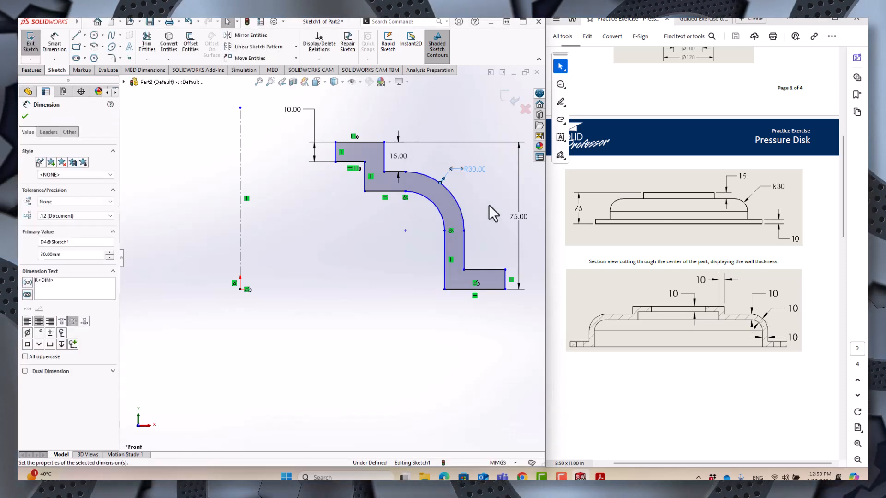
left_click(495, 214)
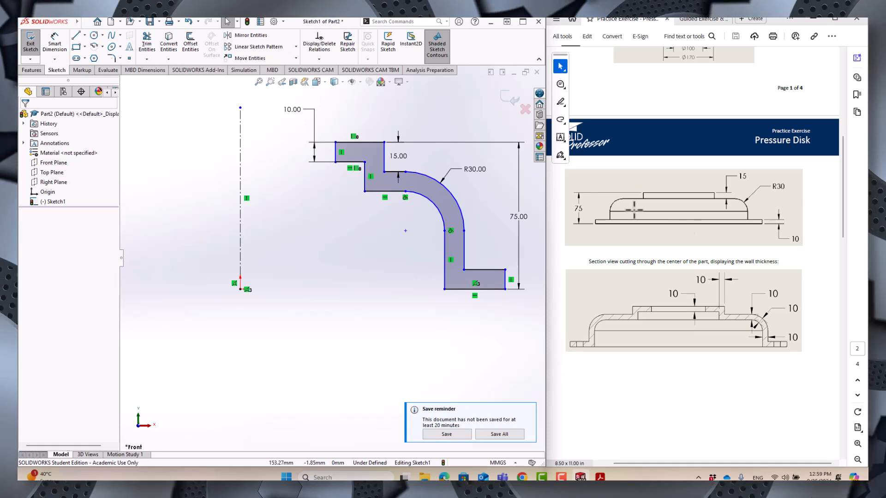
Check the diameters on page 1 of the drawing and dimension the base flange's outer end as a 400 mm diameter about the centerline.
scroll(717, 238, "up", 5)
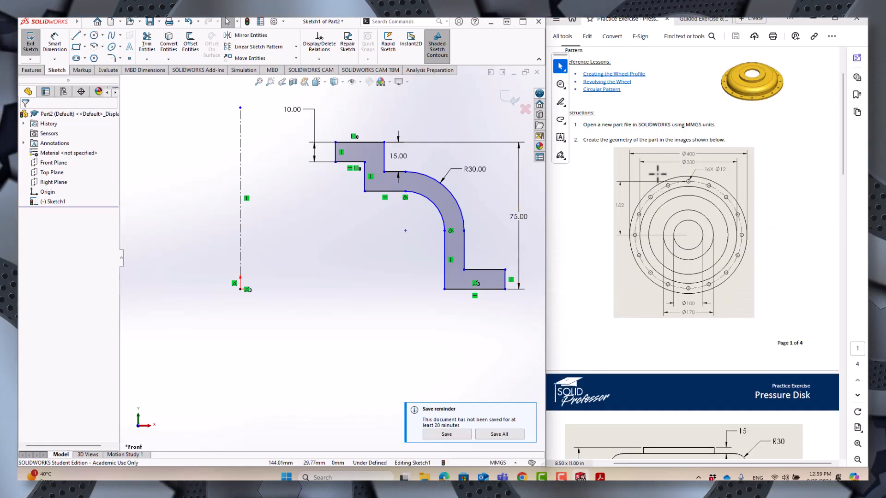
left_click(858, 444)
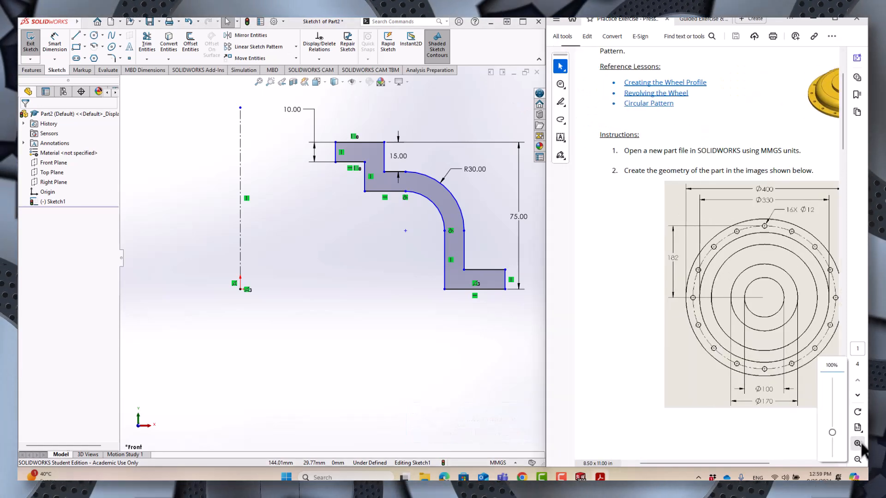
left_click(859, 444)
left_click_drag(696, 463, 748, 466)
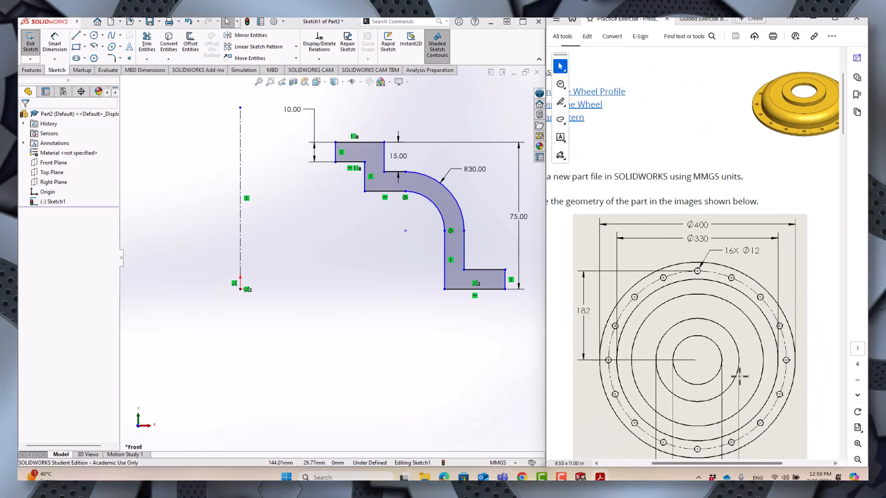
scroll(745, 377, "down", 2)
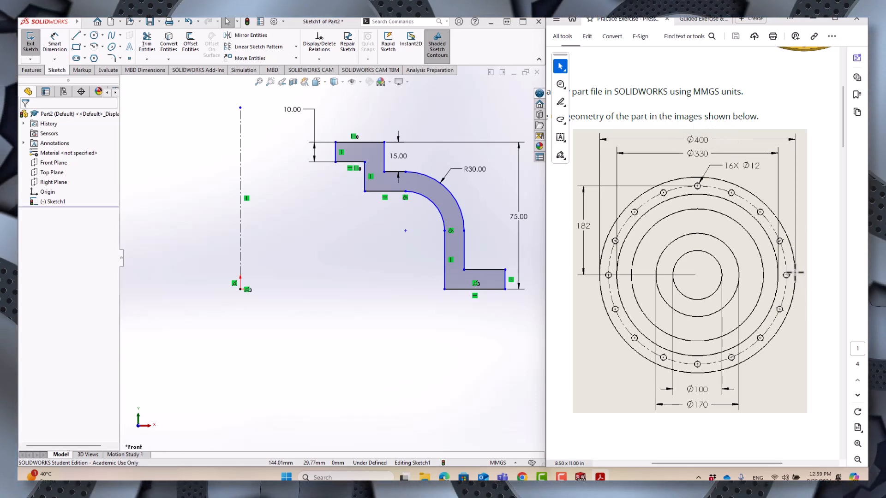
left_click(52, 47)
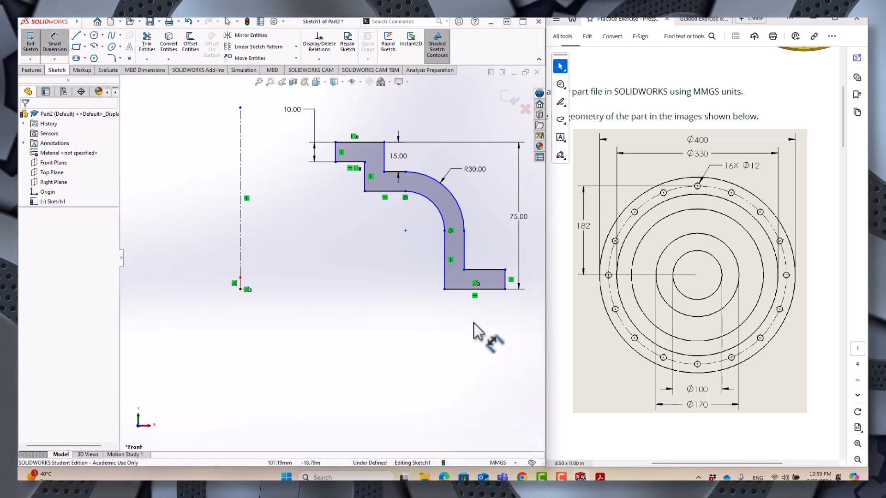
left_click(506, 284)
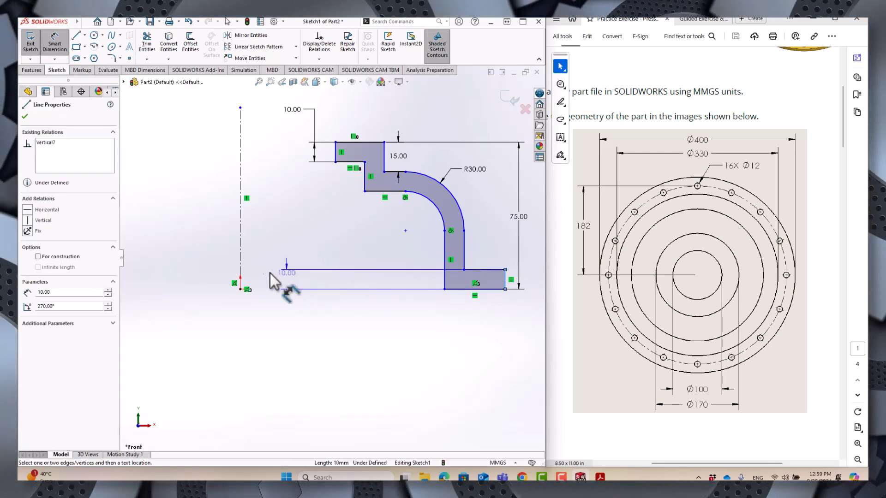
left_click(240, 275)
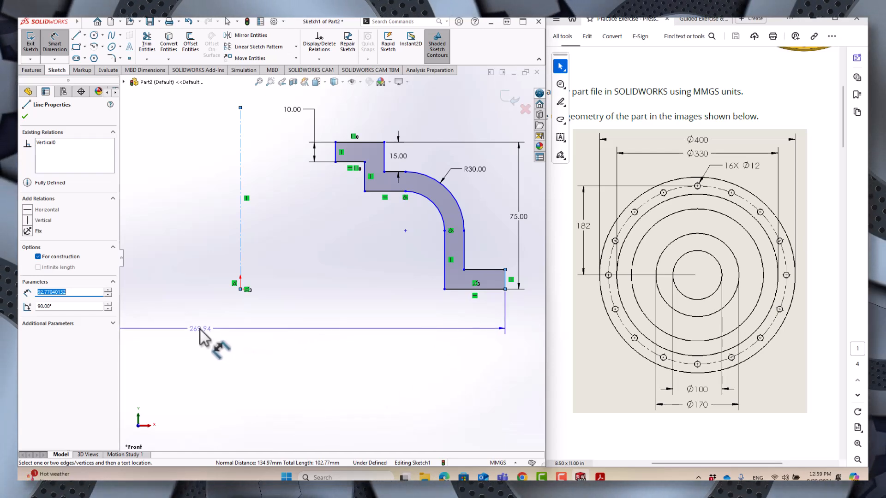
key("z")
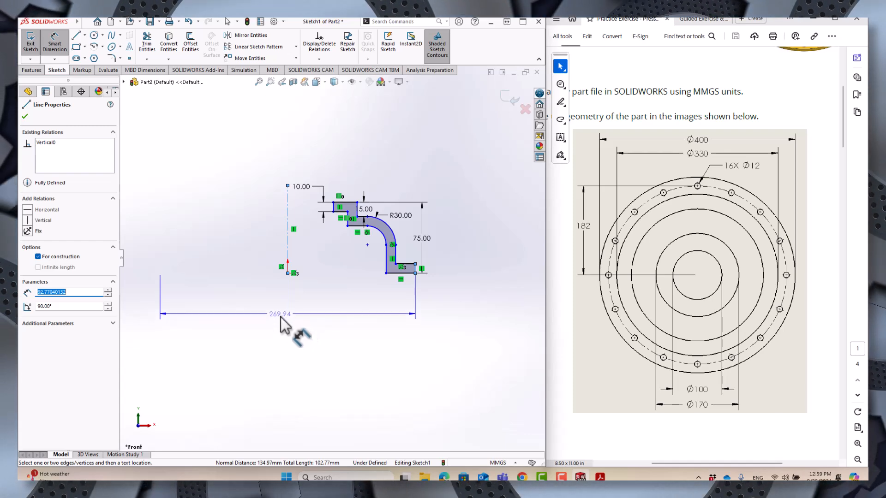
left_click(284, 319)
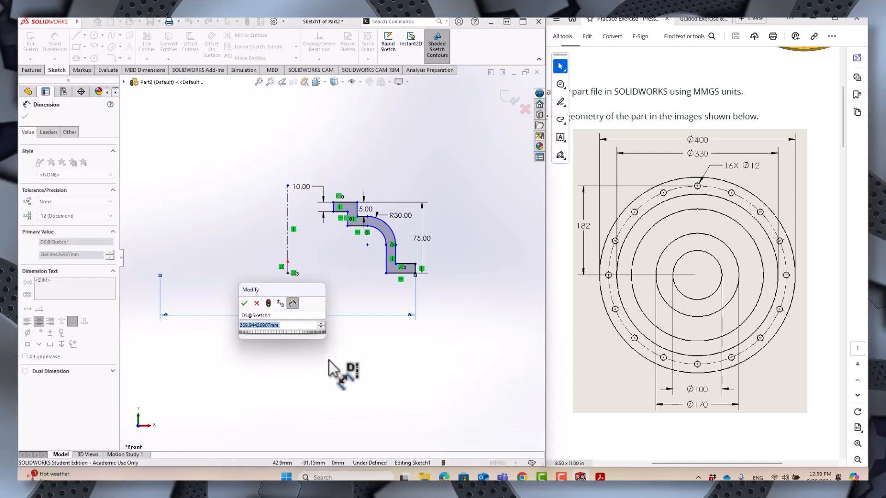
type("400")
key("Return")
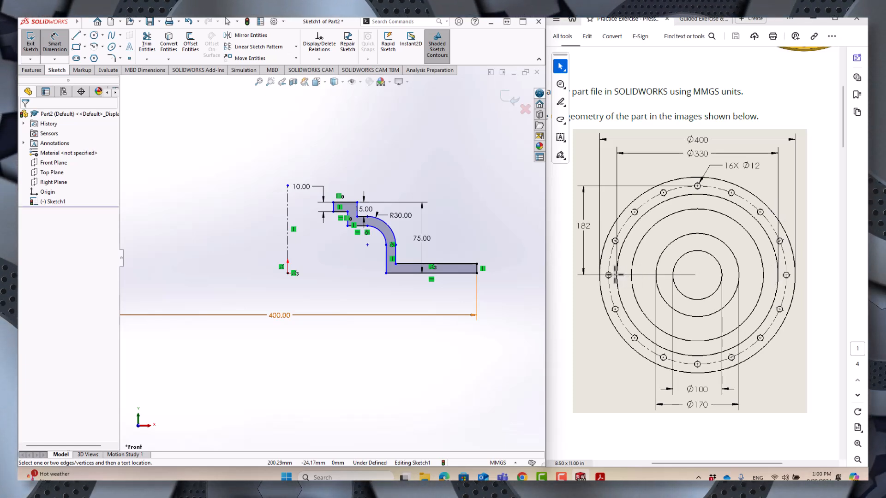
Dimension the outer vertical wall above the flange as a 330 mm diameter about the centerline.
left_click(392, 258)
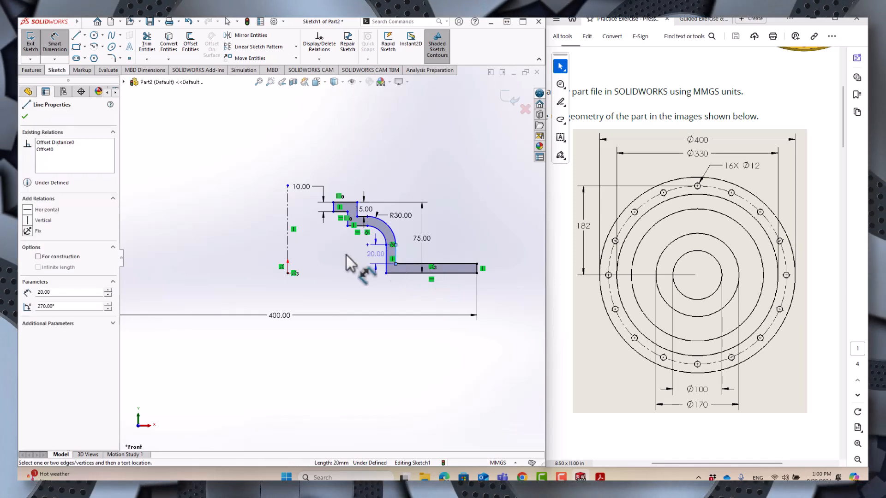
left_click(288, 253)
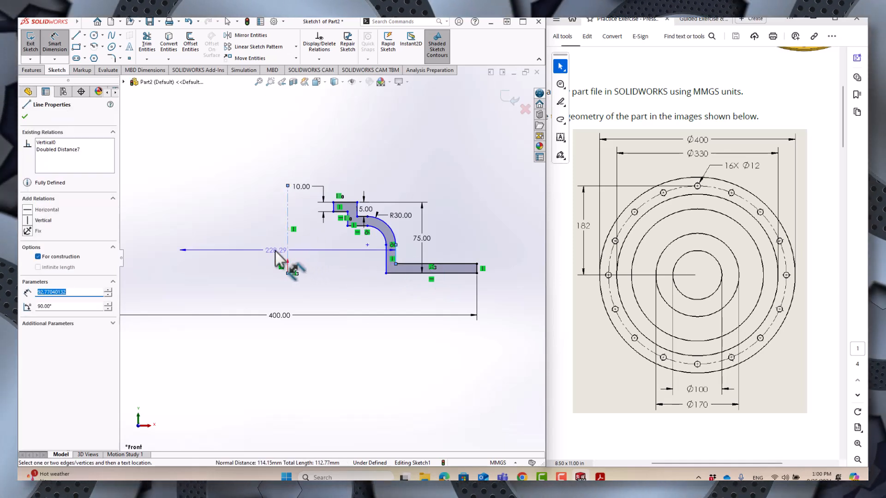
left_click(284, 299)
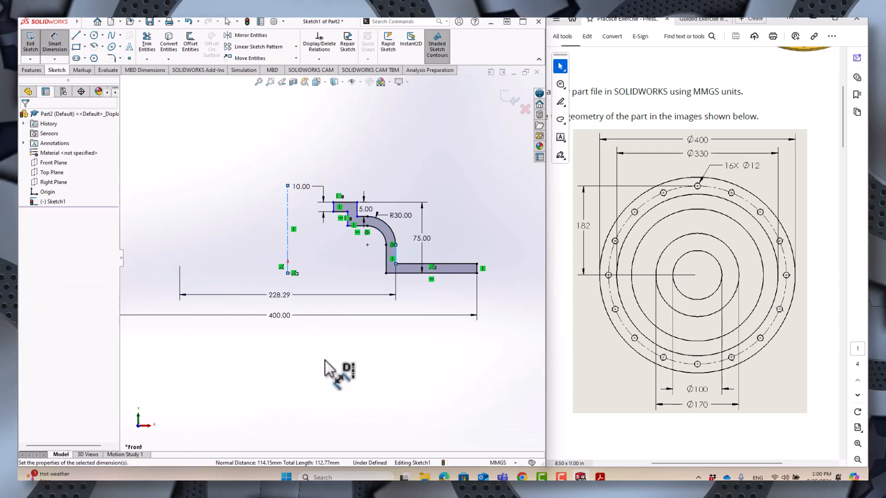
type("330")
key("Return")
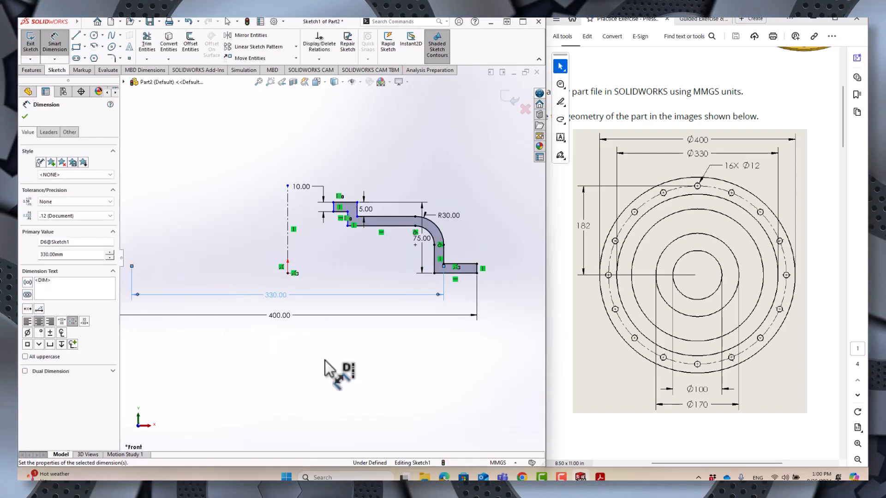
left_click(328, 364)
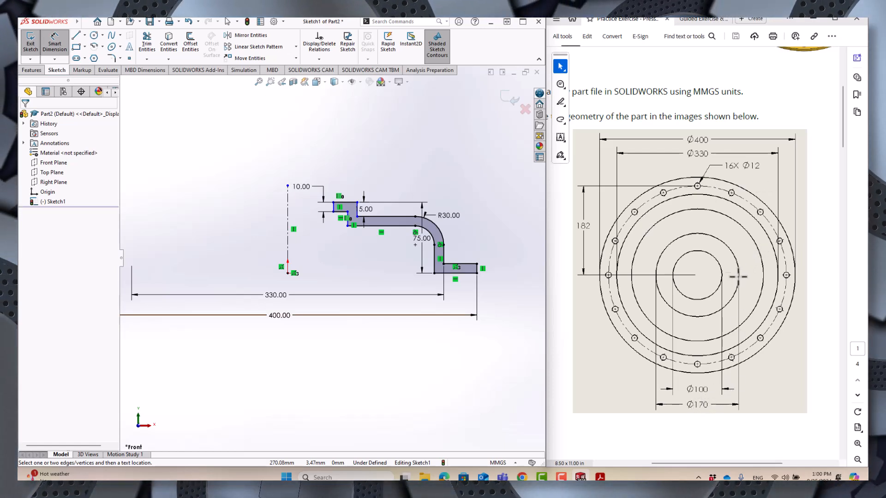
Dimension the raised hub's outer vertical edge as a 170 mm diameter about the centerline.
scroll(360, 210, "down", 4)
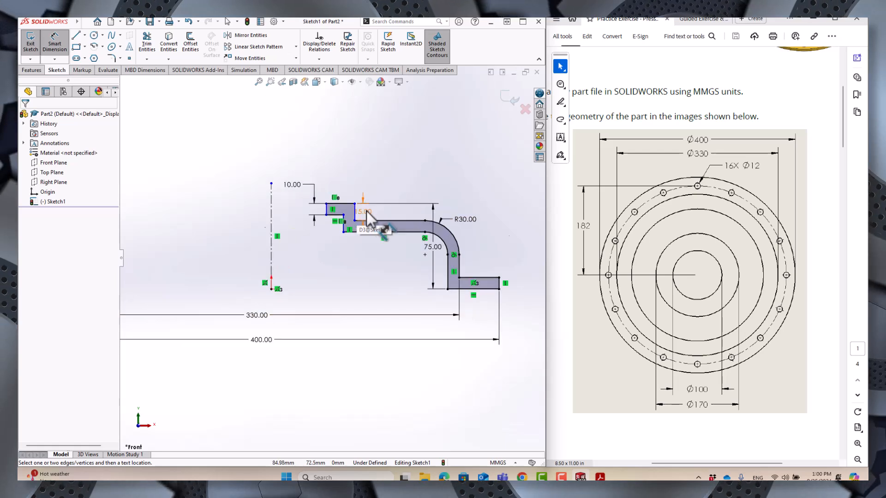
left_click(342, 224)
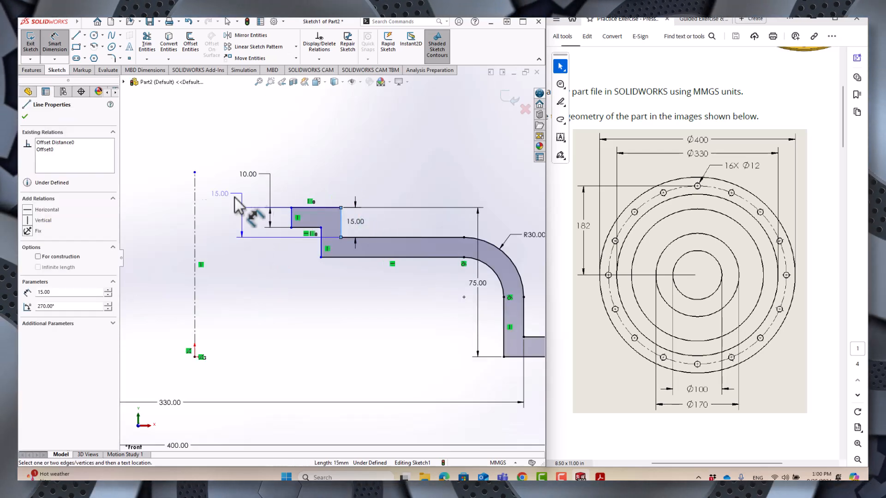
left_click(195, 214)
scroll(212, 207, "up", 3)
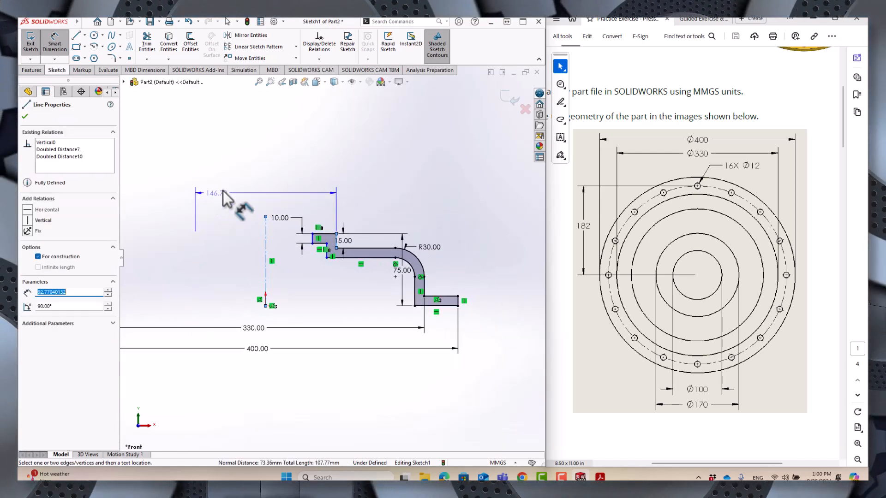
left_click(266, 196)
key("Return")
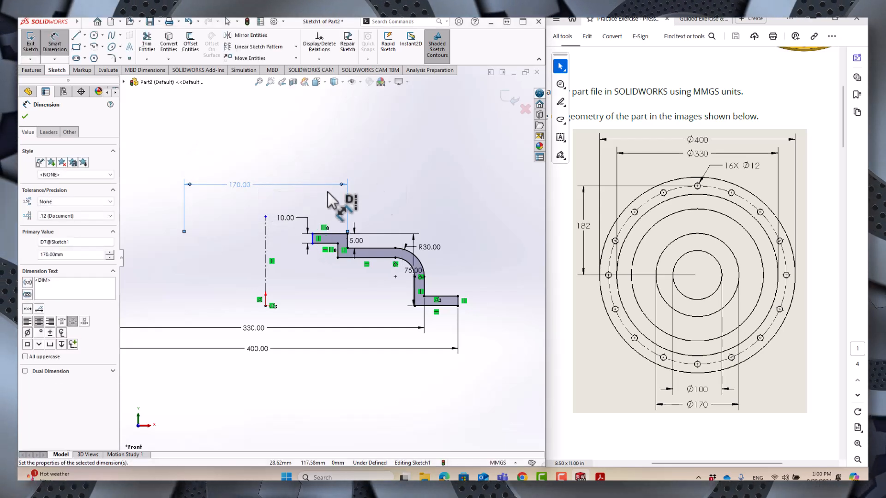
Dimension the profile's innermost vertical edge as a 100 mm diameter about the centerline.
left_click(313, 240)
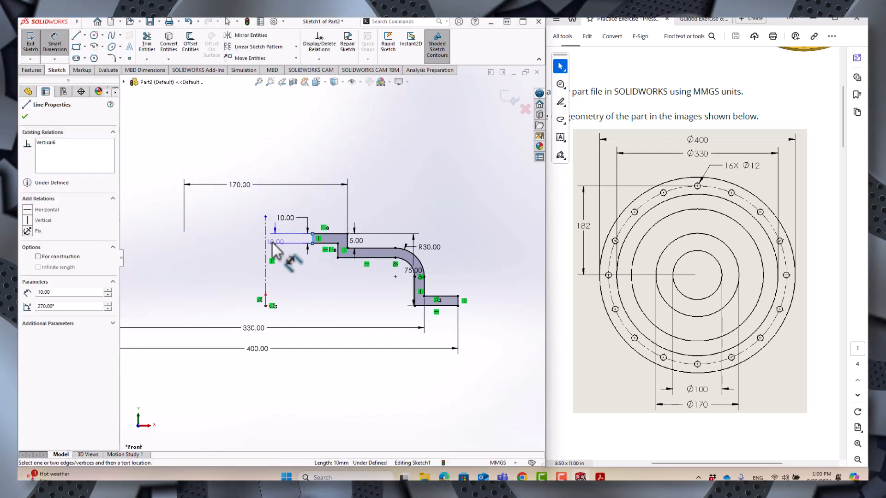
left_click(266, 242)
left_click(262, 209)
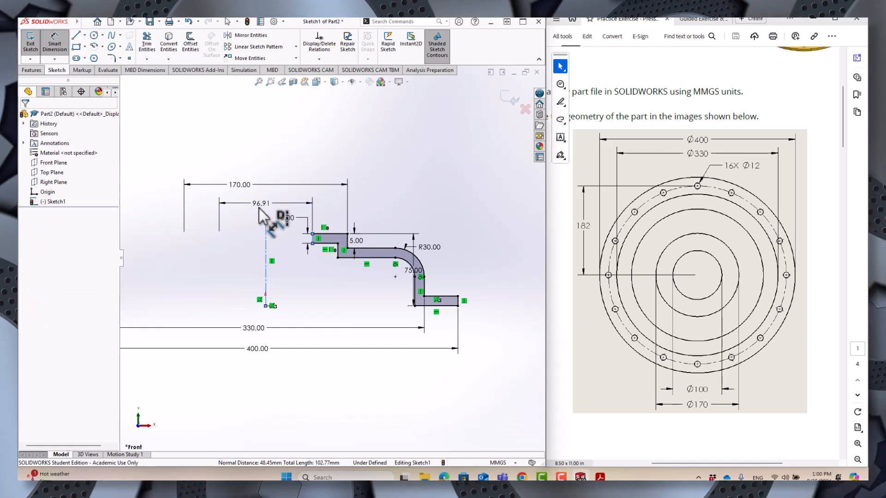
type("100")
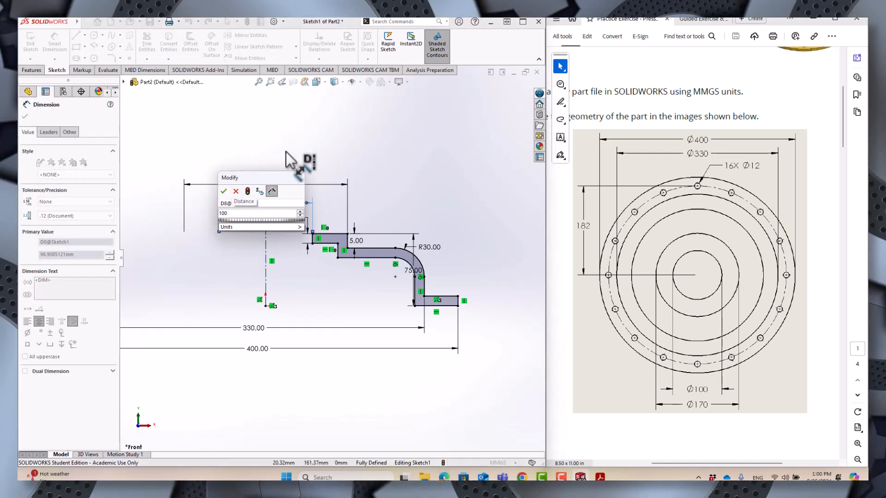
key("Return")
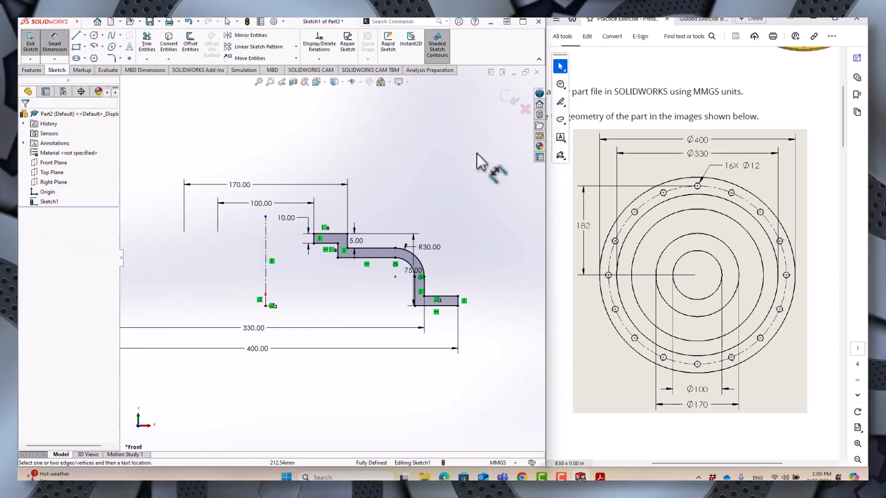
Move the 75 mm height and R30 radius dimensions clear of the profile's outer side.
left_click_drag(418, 298, 486, 293)
left_click(505, 331)
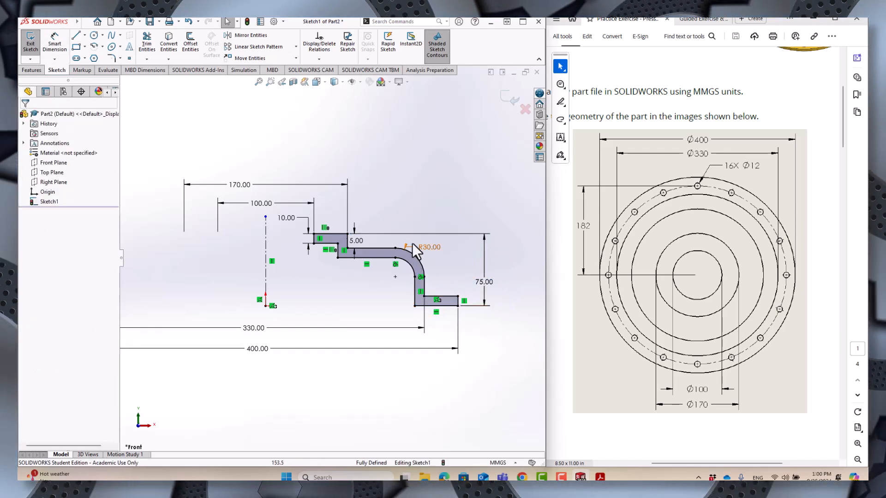
left_click_drag(446, 246, 447, 246)
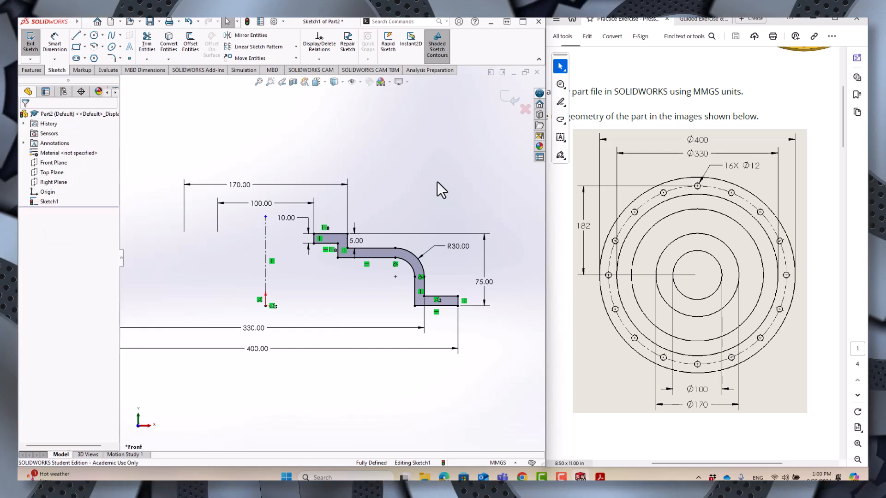
key("f")
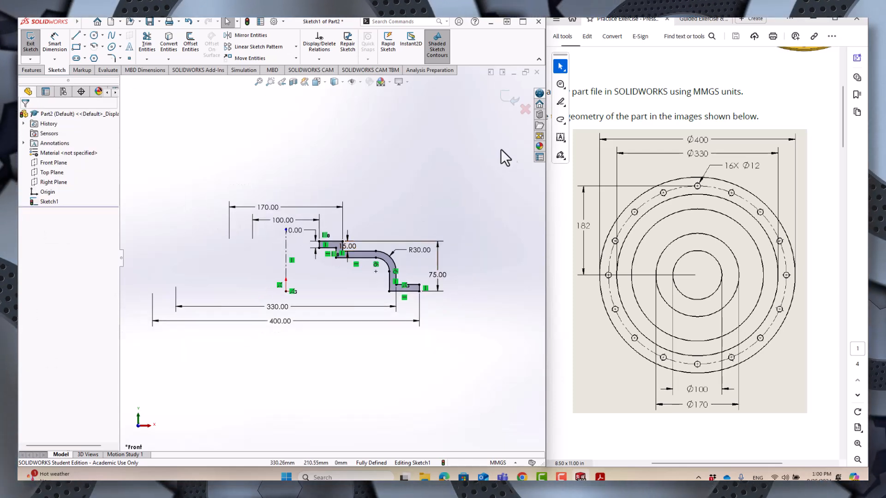
scroll(367, 276, "down", 5)
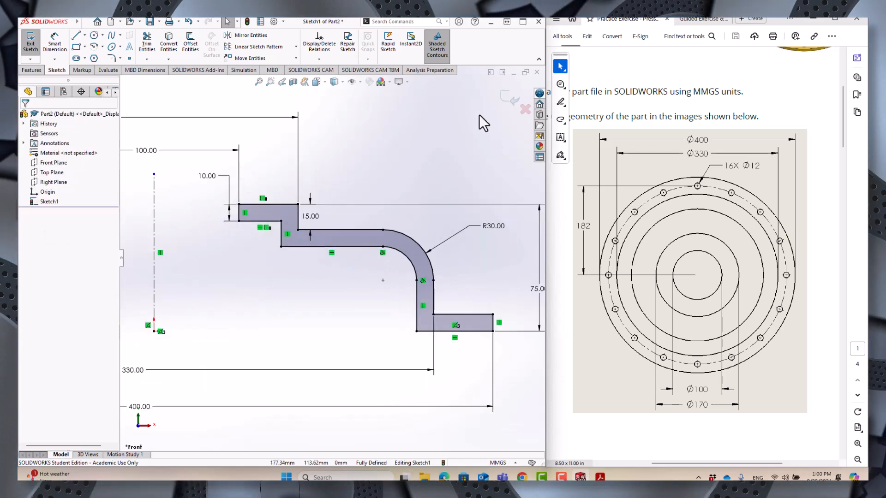
Finish the profile sketch and revolve it 360 degrees about the vertical centerline.
left_click(511, 103)
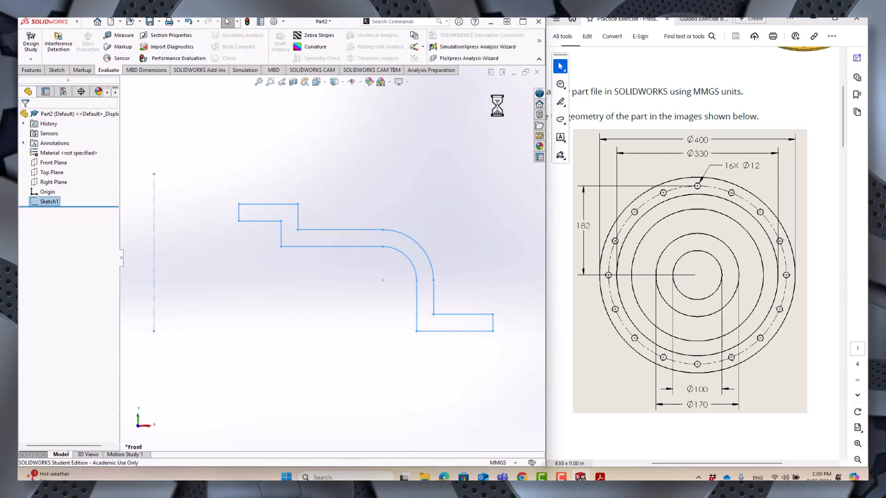
left_click(37, 73)
left_click(60, 41)
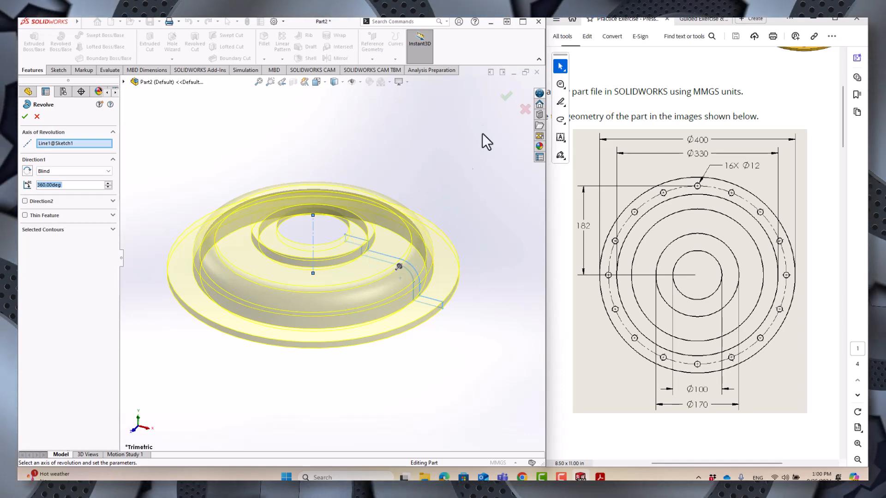
left_click(507, 99)
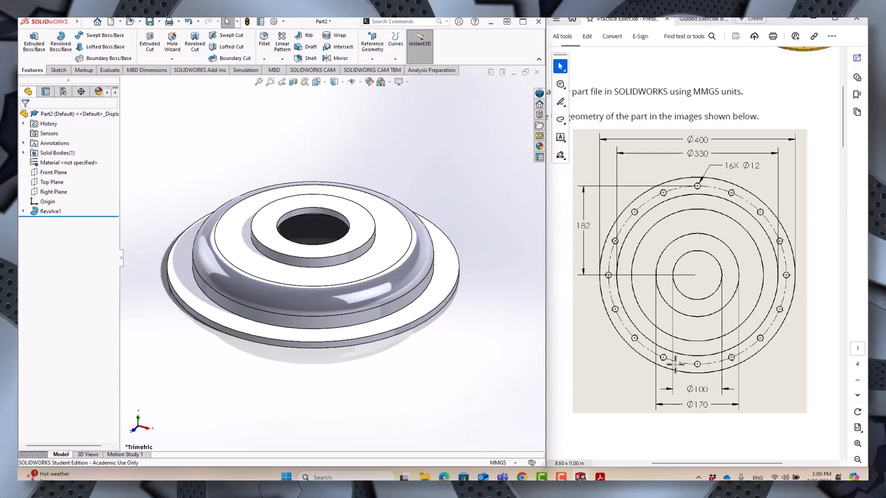
Start a sketch on the base flange's upper face and turn off shadows in shaded mode.
left_click(447, 268)
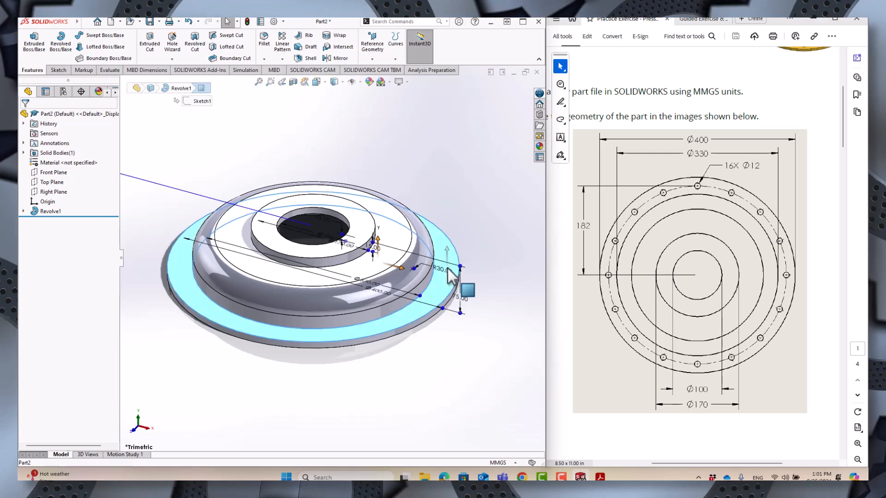
left_click(486, 240)
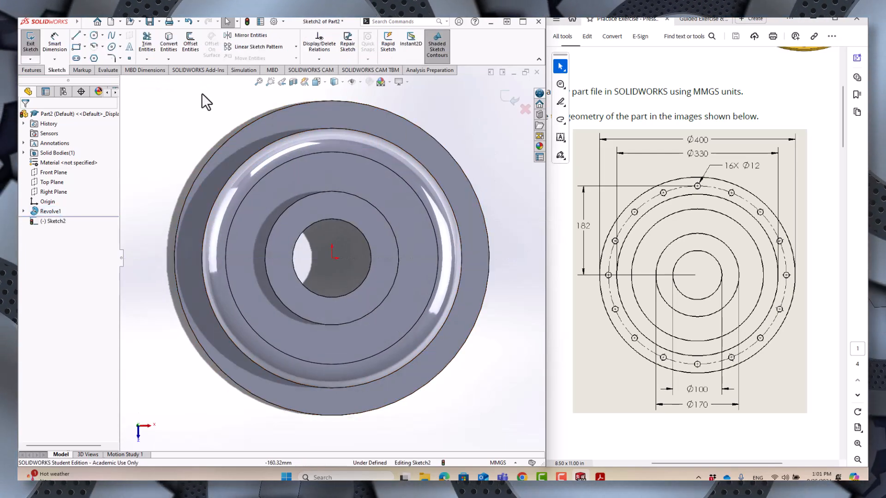
left_click(407, 82)
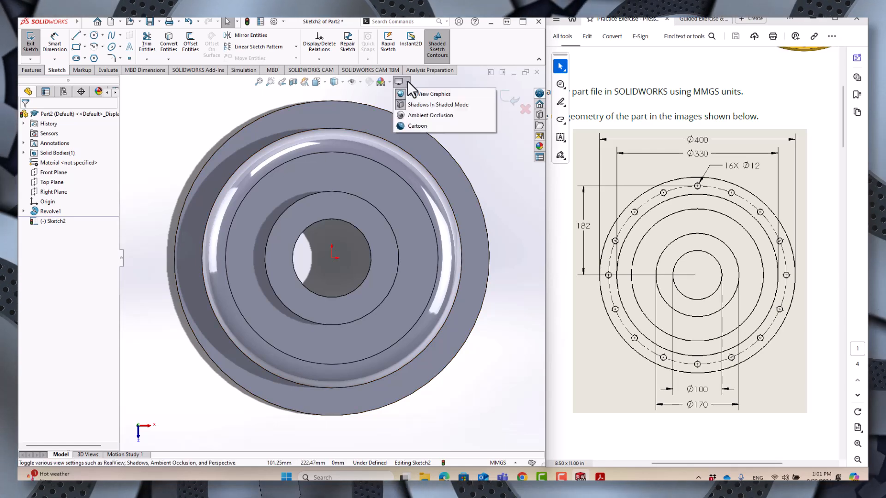
left_click(425, 114)
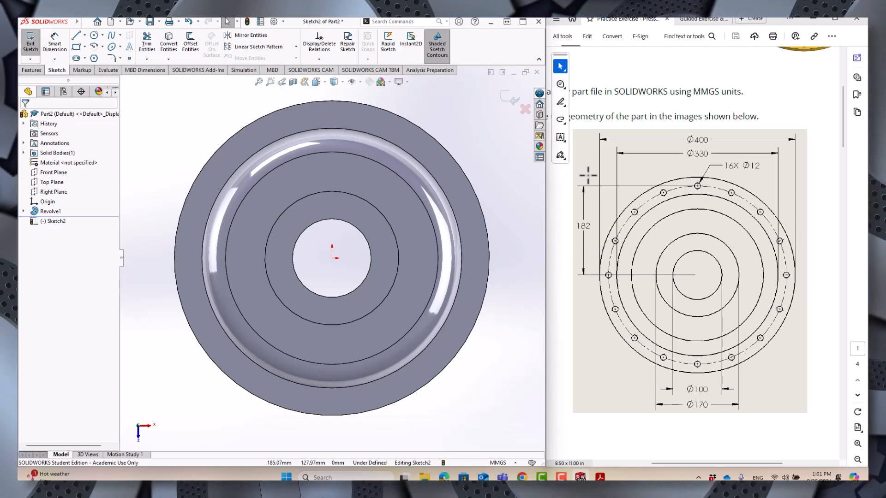
Sketch a construction circle about 183 mm in radius around the origin and a circle about 18 mm in diameter centred on its top quadrant.
left_click(332, 257)
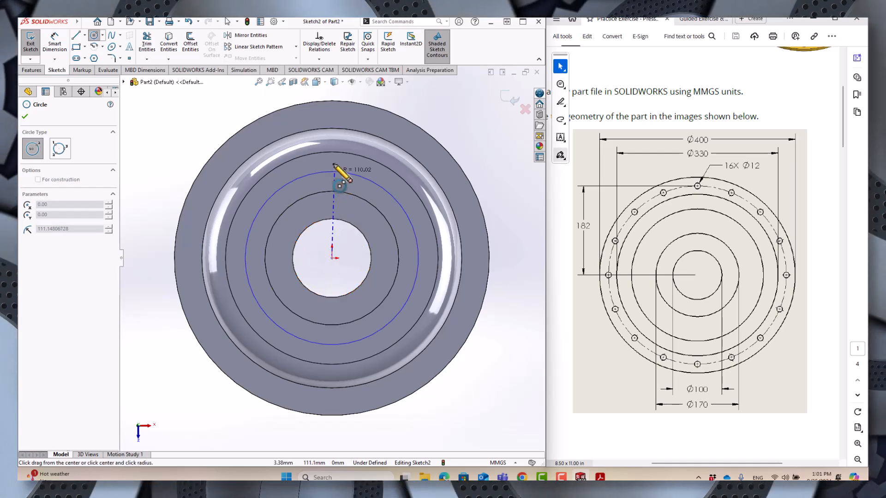
left_click(339, 114)
left_click(51, 274)
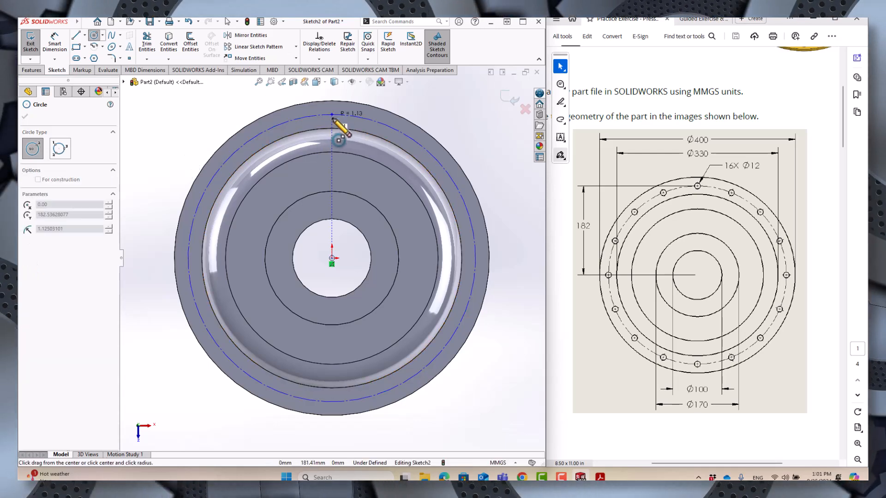
key("Escape")
key("Escape")
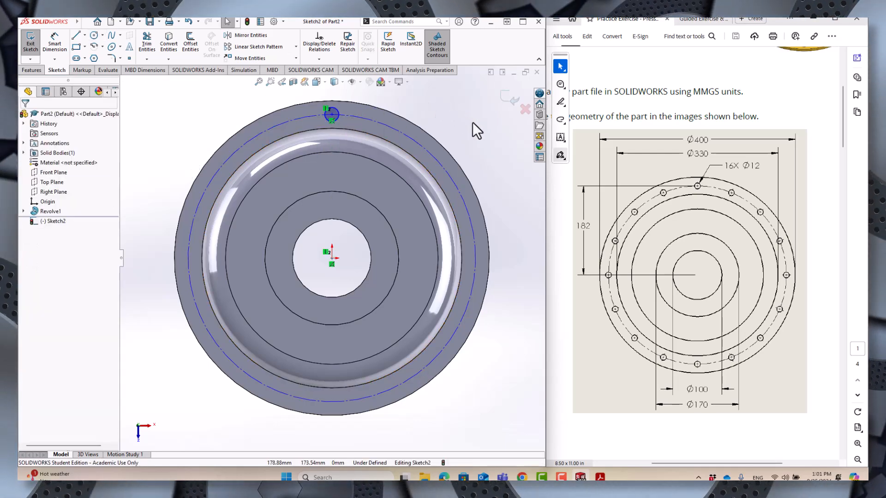
Dimension the small hole circle's diameter as 12 mm.
left_click(54, 44)
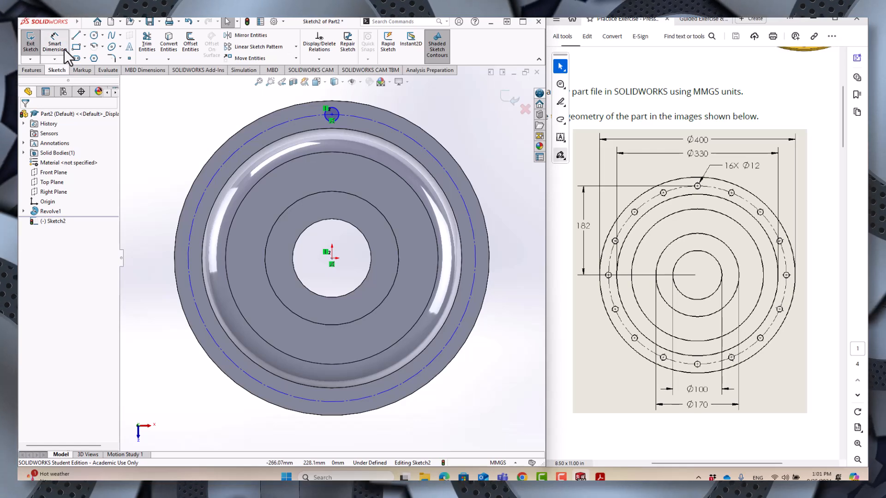
left_click(332, 114)
left_click(400, 106)
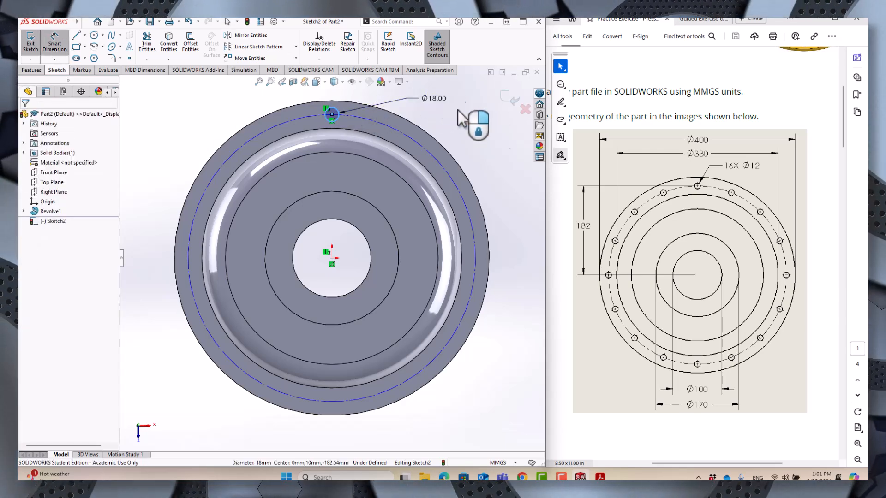
type("12")
key("Return")
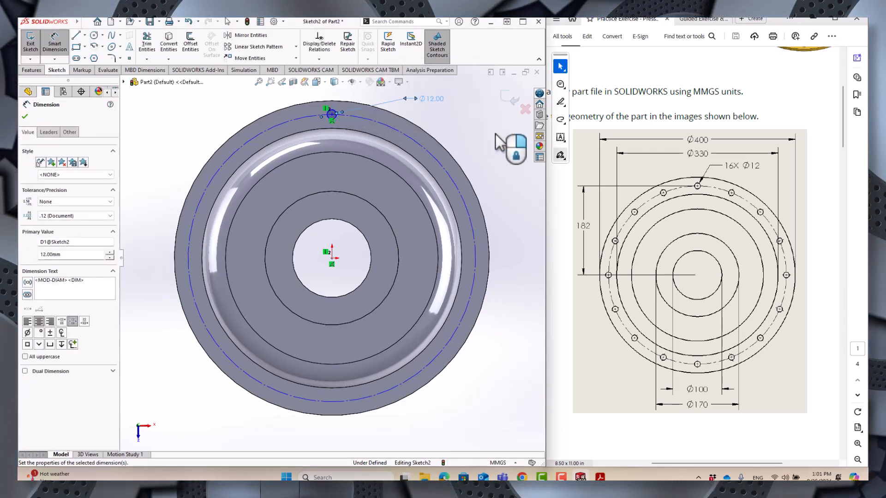
Dimension the construction circle's diameter as 182*2 mm.
left_click(413, 137)
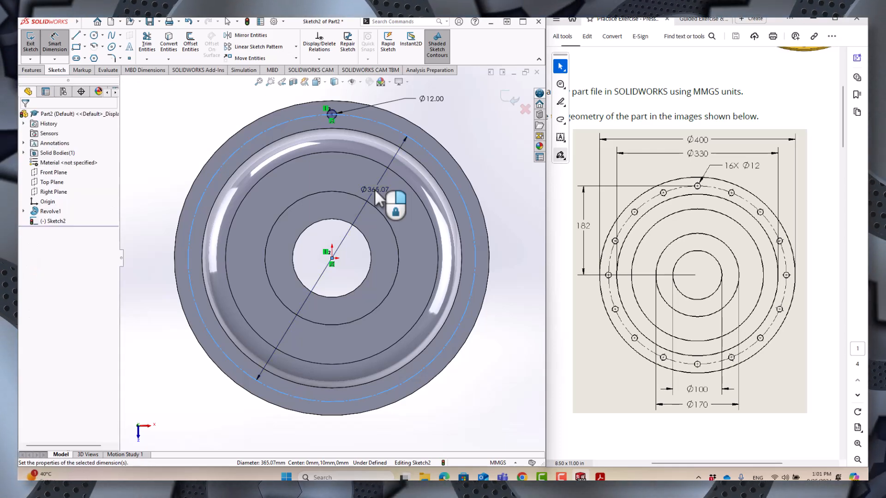
left_click(374, 190)
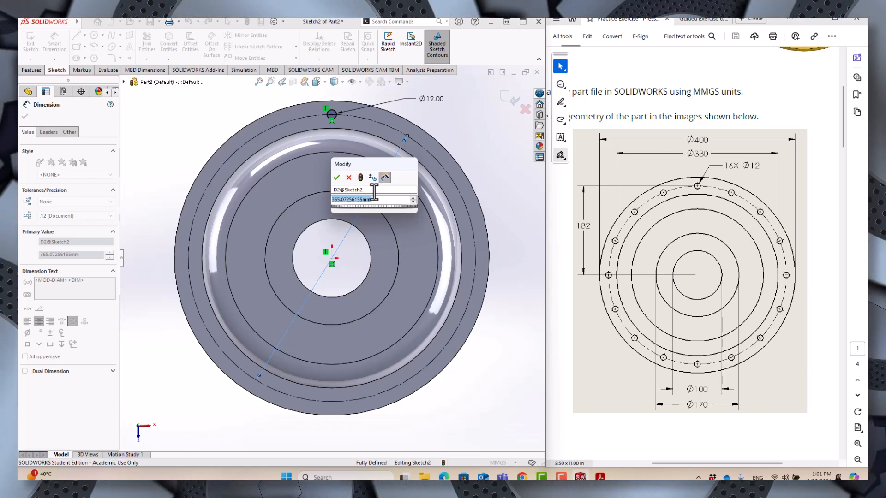
type("182*2")
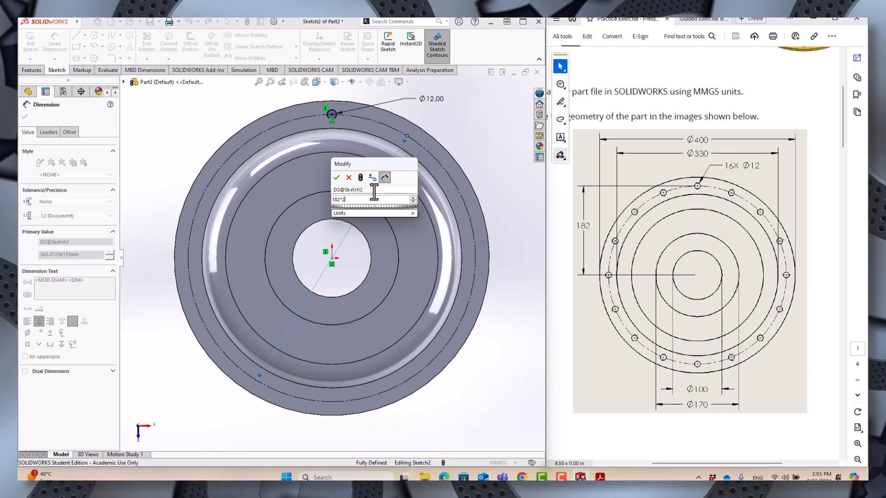
key("Return")
left_click(475, 133)
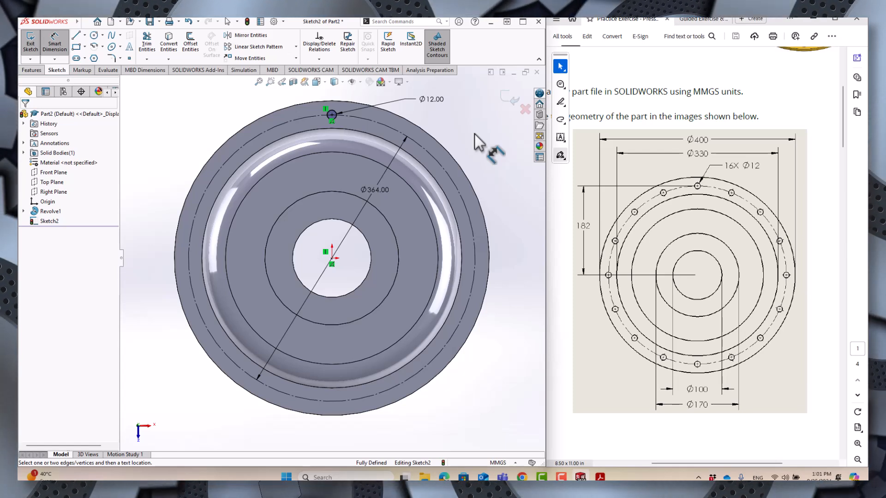
key("Escape")
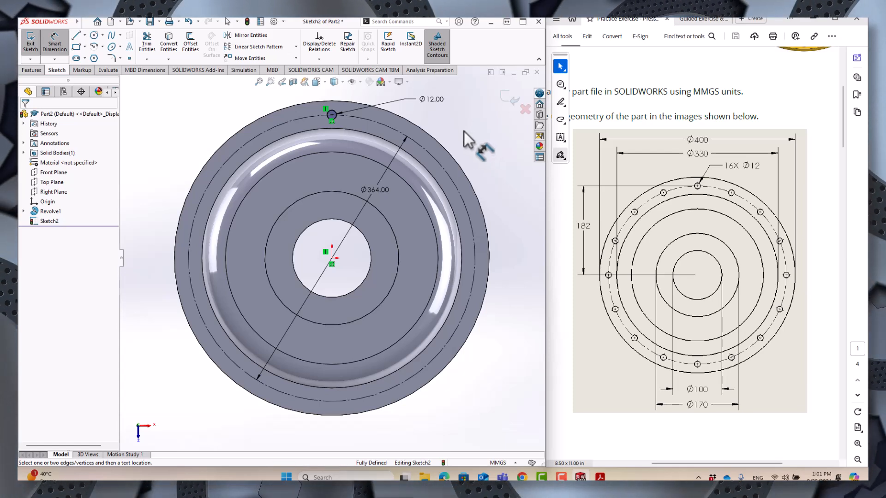
Display the construction circle's diameter dimension as a radius.
right_click(377, 185)
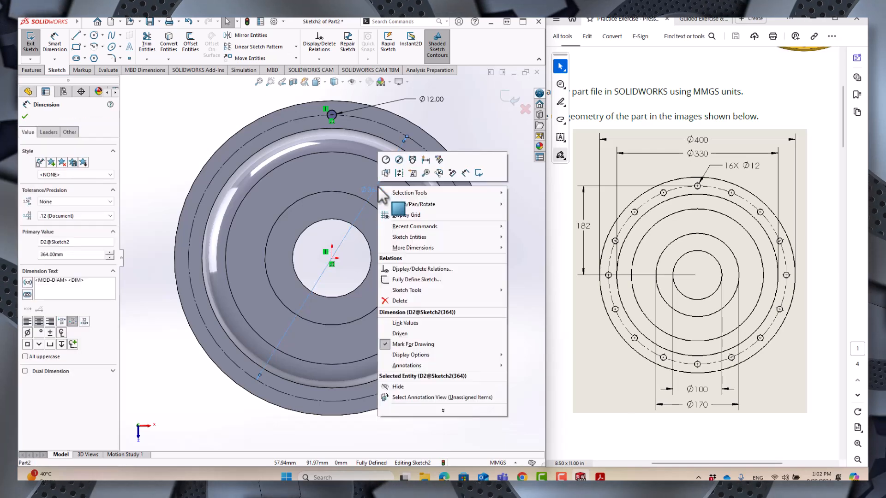
mouse_move(461, 357)
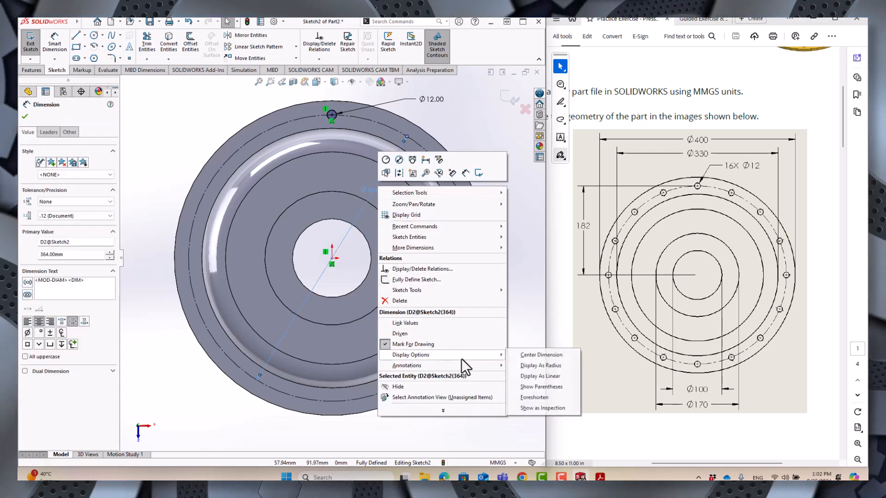
left_click(522, 367)
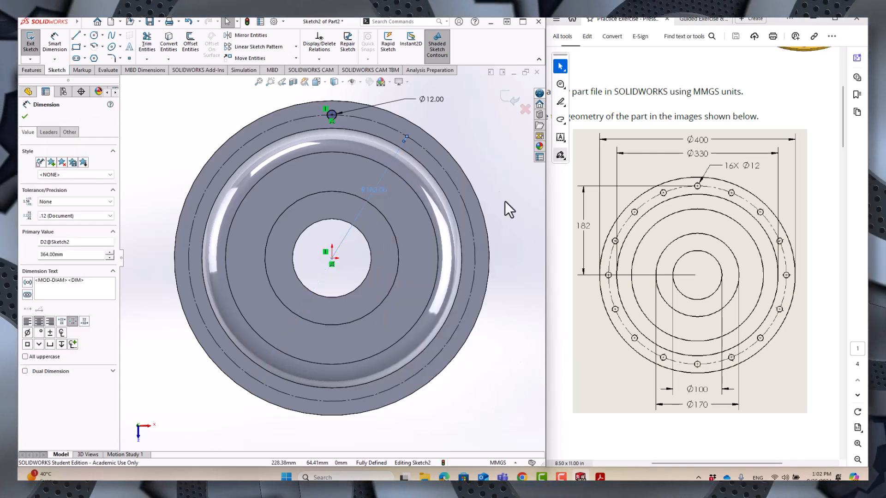
key("Escape")
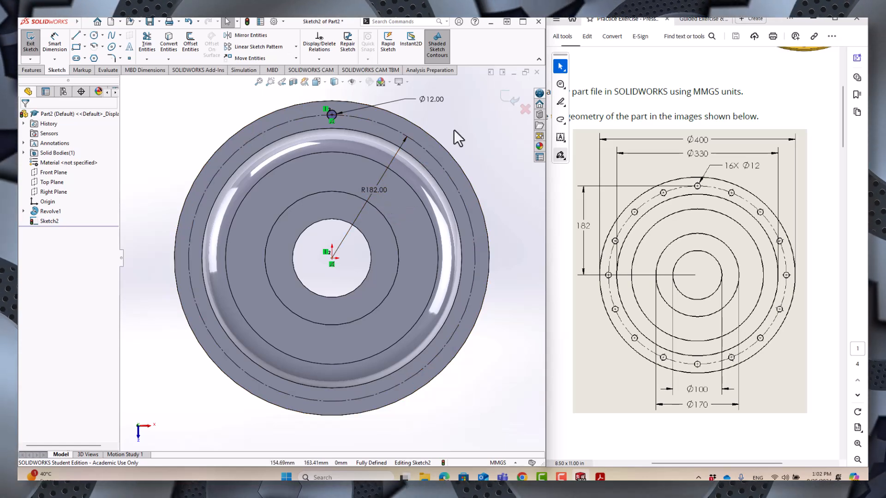
Finish the hole sketch and extrude-cut the small circle through all of the base flange.
left_click(510, 98)
scroll(469, 168, "up", 3)
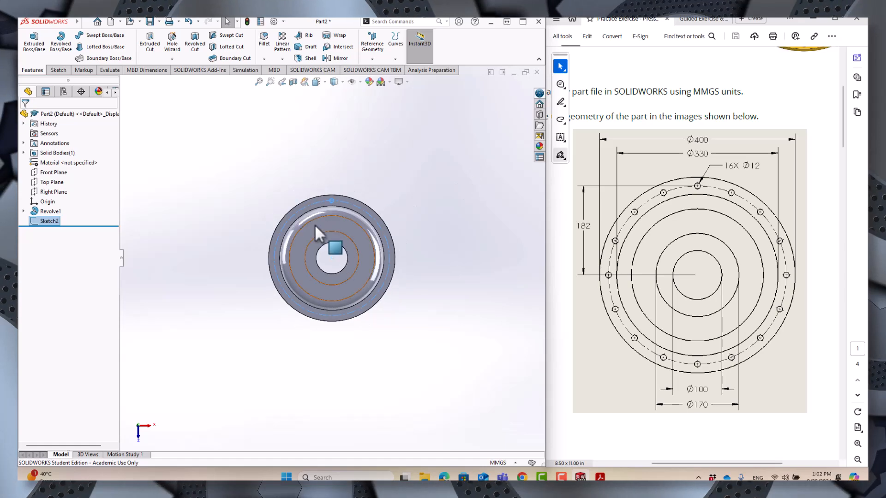
scroll(310, 191, "down", 5)
middle_click_drag(207, 112, 316, 162)
left_click(150, 44)
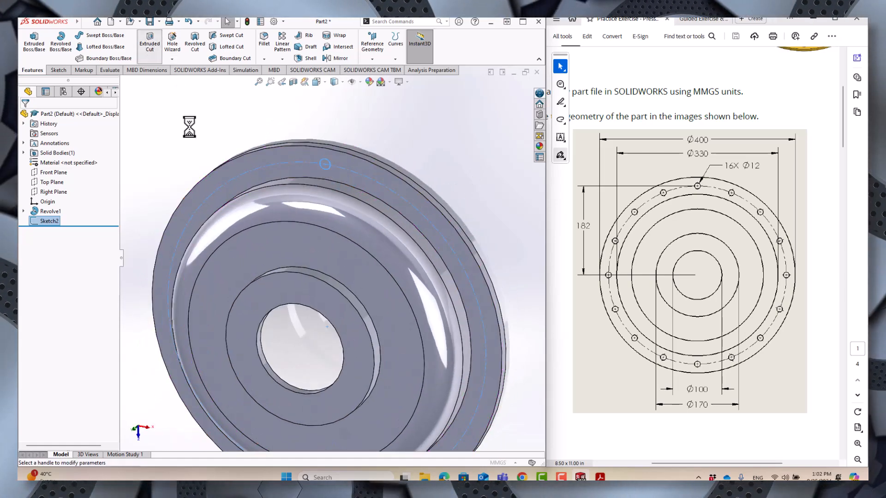
left_click(68, 171)
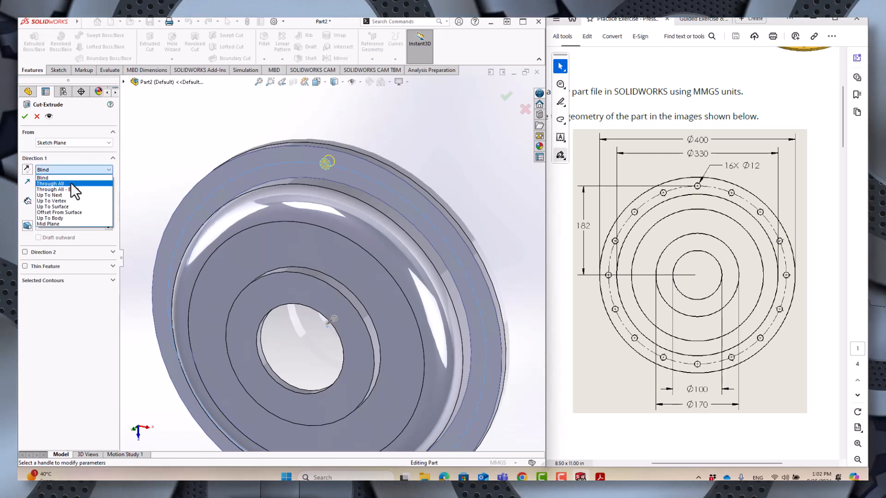
left_click(70, 183)
left_click(25, 117)
left_click(406, 123)
middle_click_drag(415, 191, 437, 160)
scroll(354, 273, "up", 3)
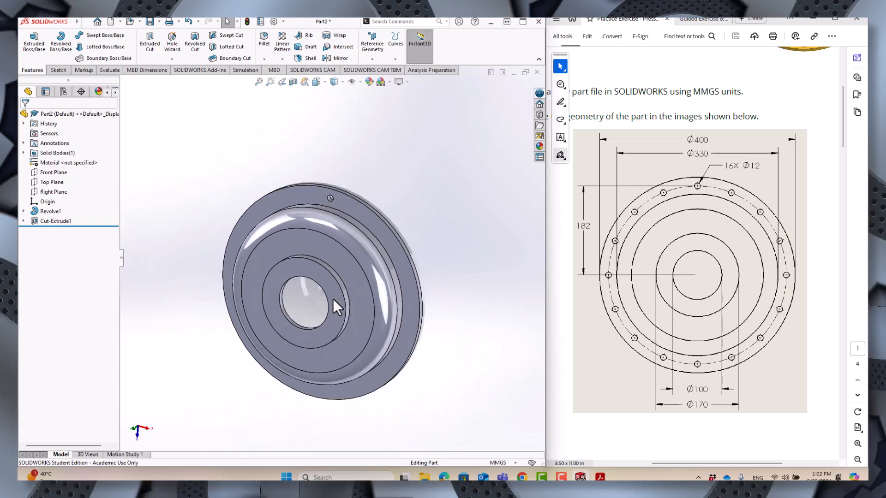
scroll(327, 314, "down", 2)
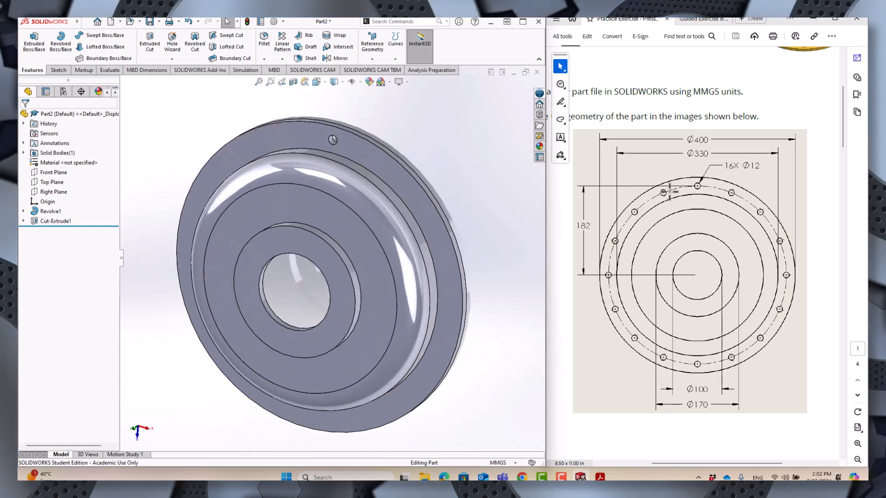
Set up a circular pattern about the raised hub's outer cylindrical face with 16 instances equally spaced over 360 degrees.
left_click(282, 59)
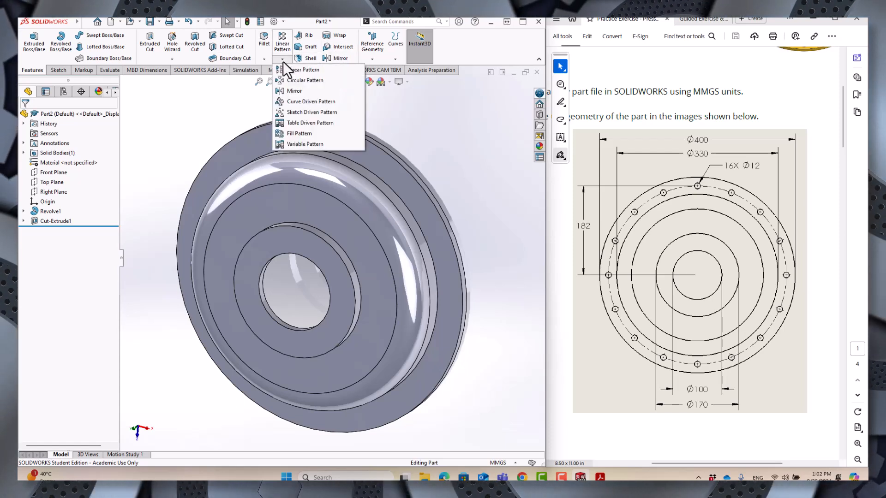
left_click(303, 81)
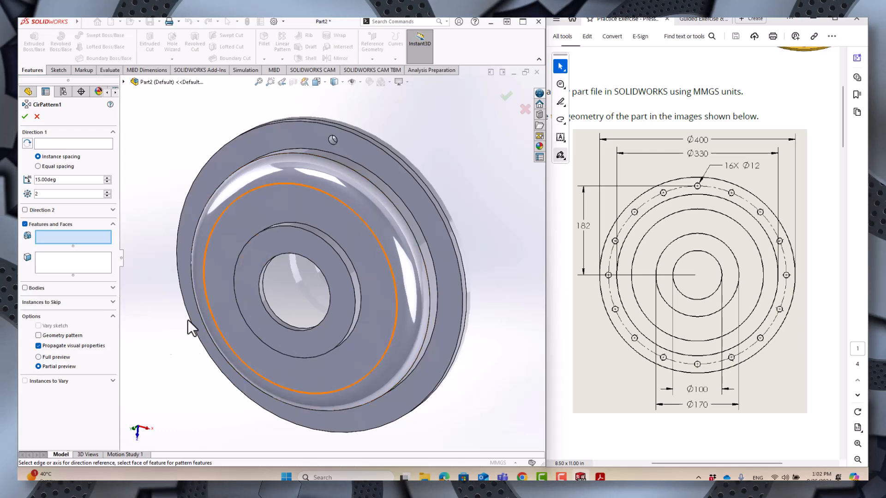
left_click(66, 144)
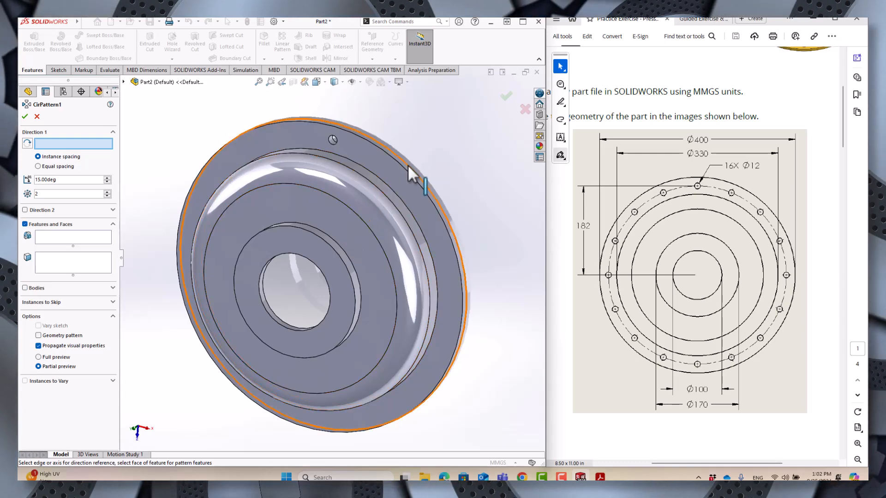
left_click(327, 240)
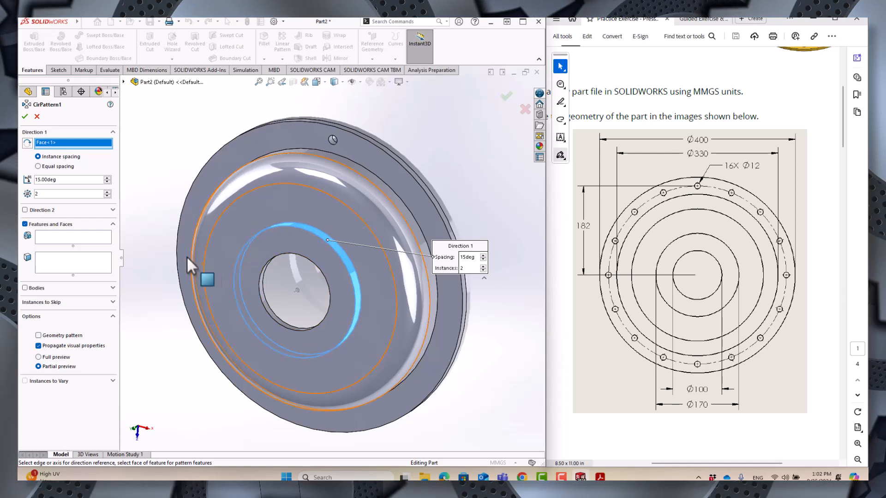
double_click(73, 193)
type("10")
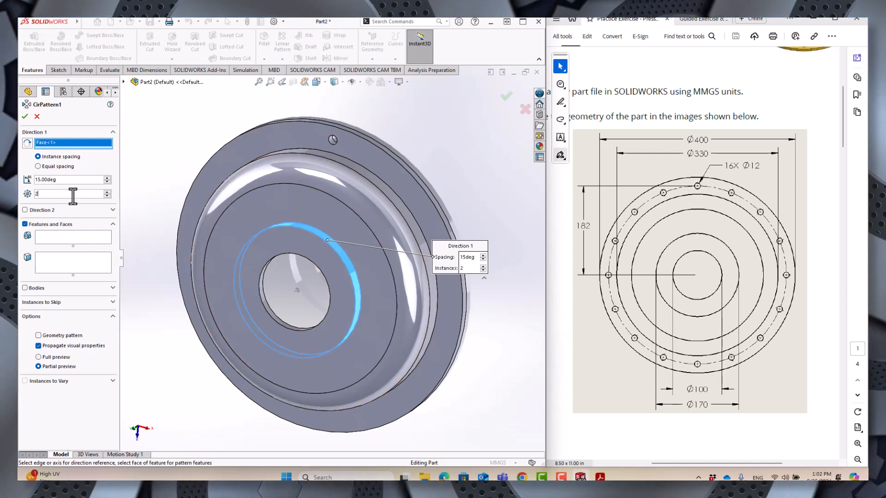
key("Return")
type("16")
key("Return")
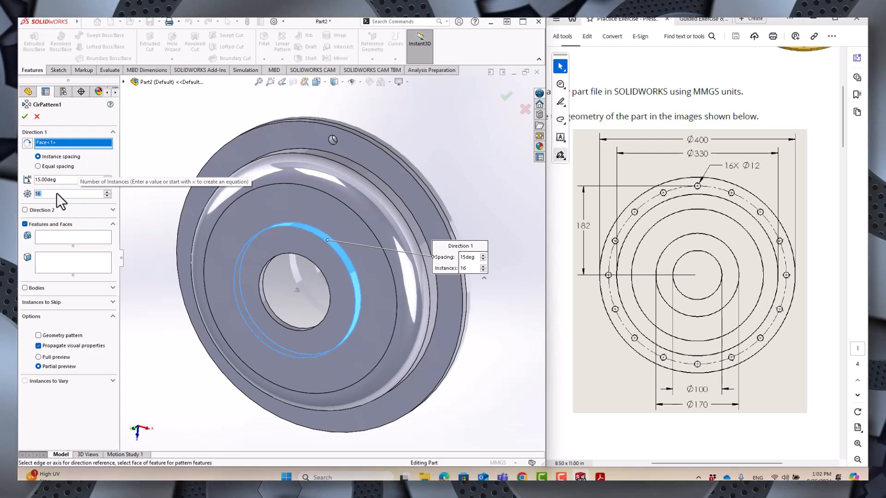
left_click(53, 167)
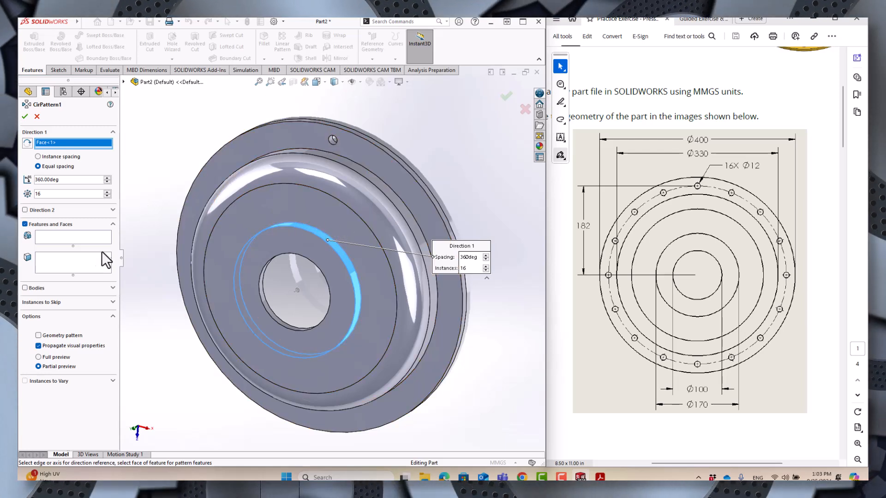
Choose the flange hole cut as the feature to pattern and complete the circular pattern.
left_click(62, 238)
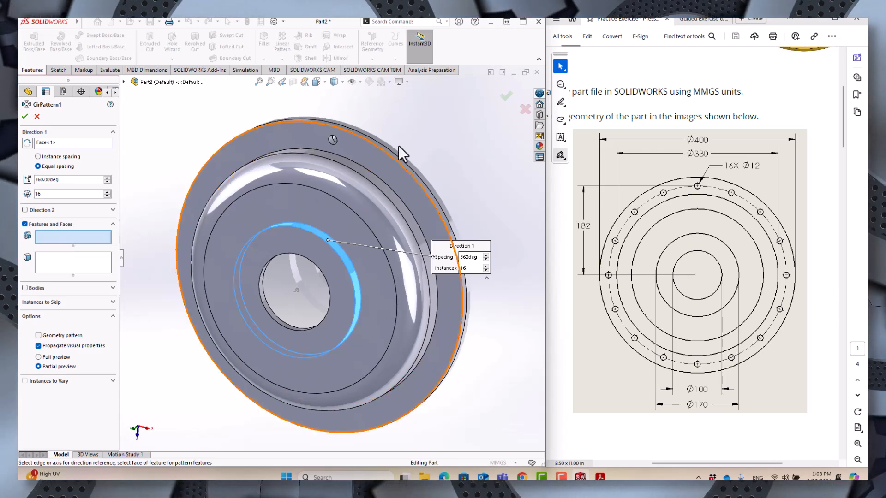
left_click(332, 139)
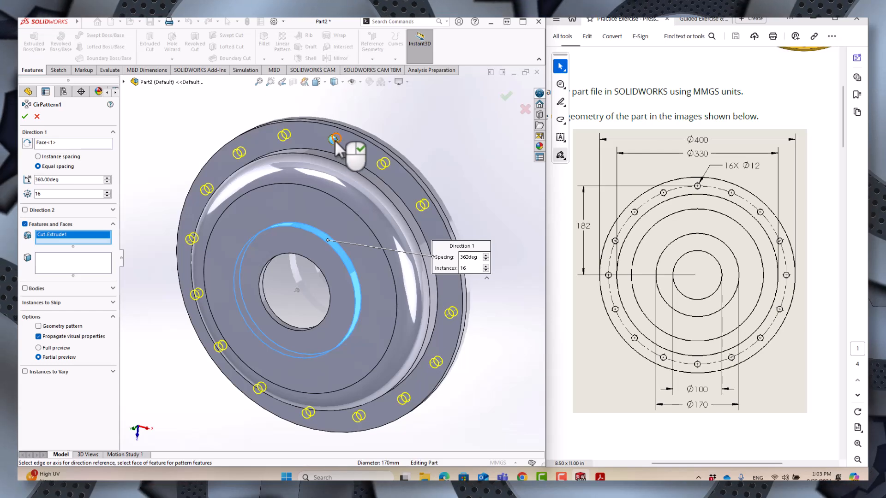
left_click(124, 82)
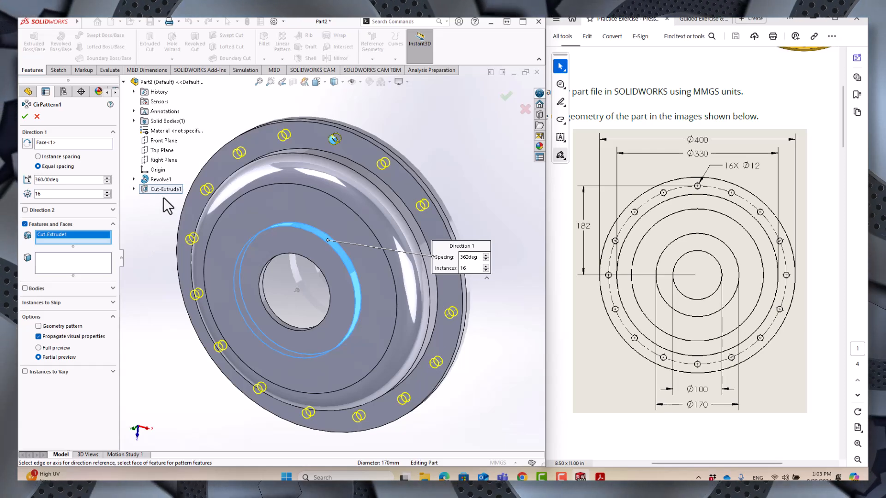
left_click(506, 96)
middle_click_drag(520, 123, 472, 141)
scroll(472, 141, "up", 3)
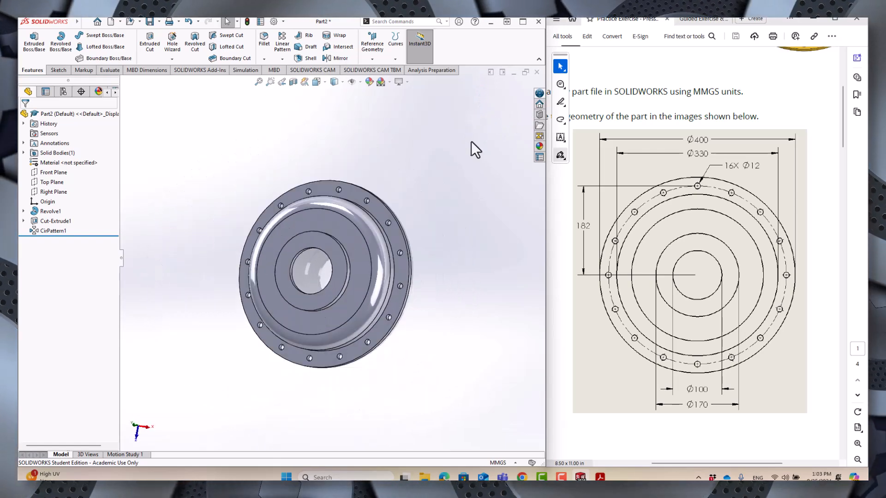
scroll(314, 286, "down", 2)
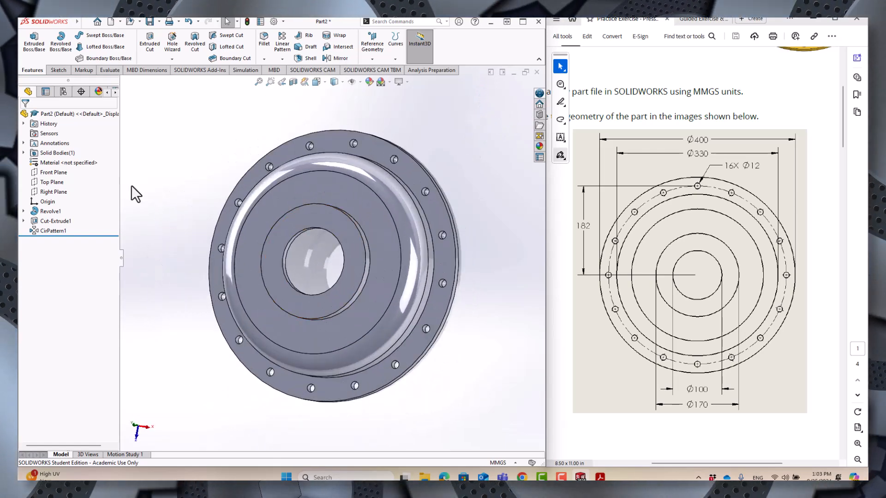
Assign Cast Alloy Steel as the part's material.
right_click(82, 170)
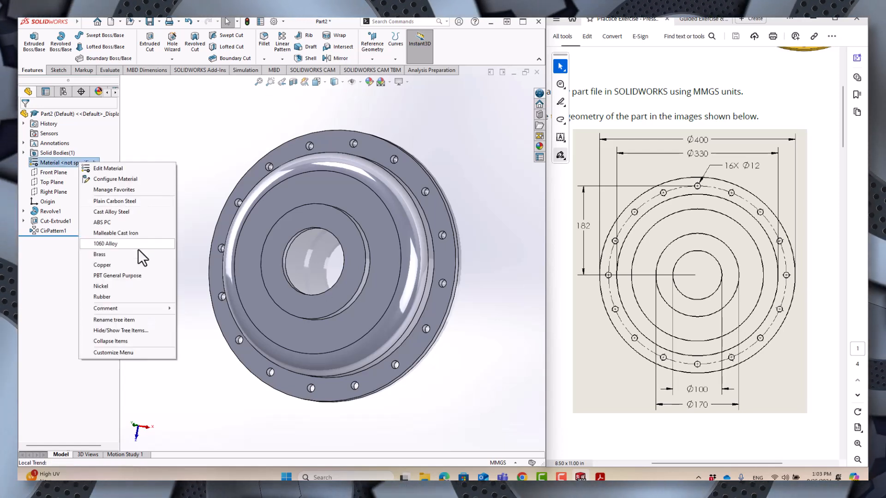
left_click(118, 213)
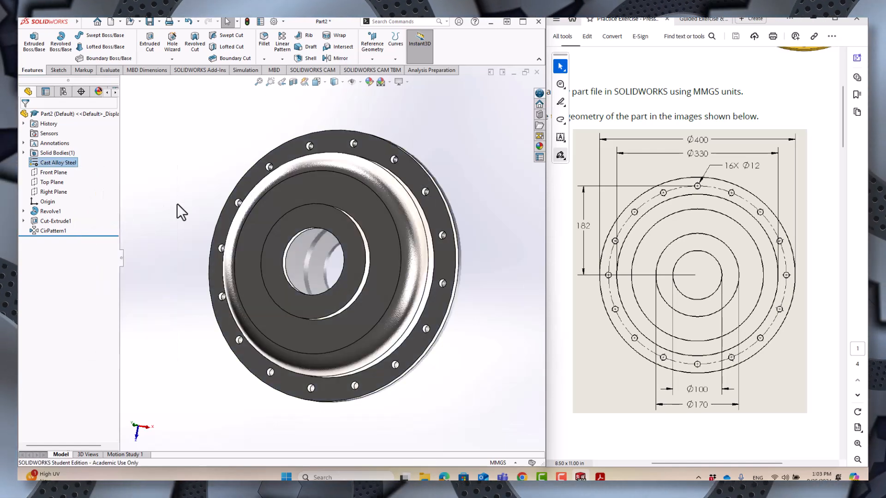
middle_click_drag(253, 252, 270, 172)
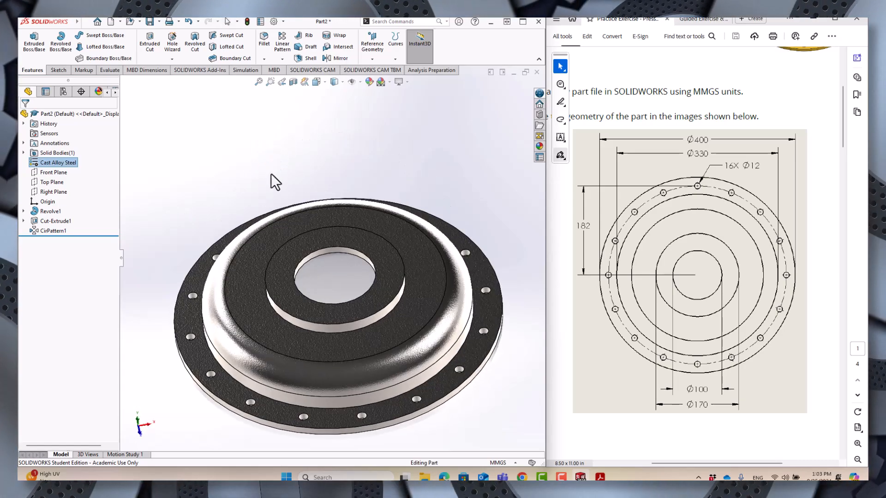
Examine the finished disk in the Shaded display style without edges, and return it to Shaded With Edges.
scroll(329, 252, "up", 3)
scroll(359, 328, "down", 4)
mouse_move(317, 276)
middle_mouse_down()
mouse_move(333, 263)
mouse_move(302, 268)
mouse_move(307, 261)
middle_mouse_up()
left_click(334, 81)
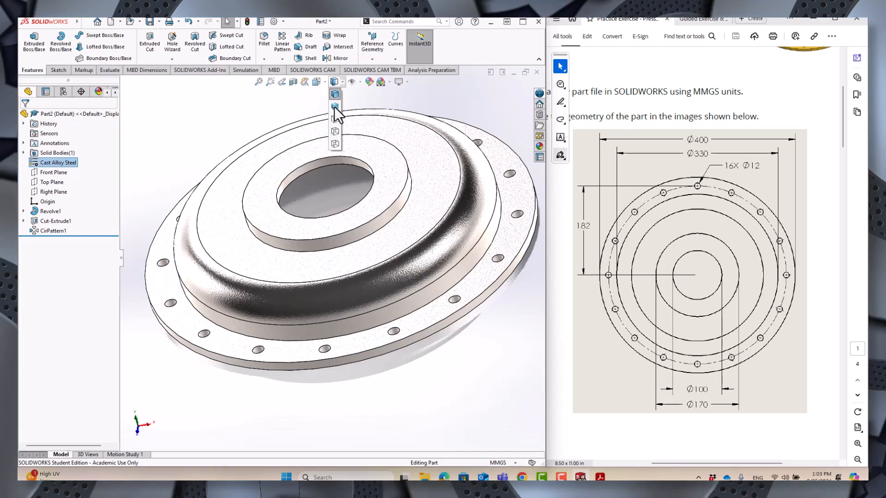
left_click(335, 106)
mouse_move(330, 121)
middle_mouse_down()
mouse_move(406, 192)
mouse_move(451, 169)
mouse_move(471, 208)
mouse_move(451, 251)
mouse_move(486, 241)
mouse_move(417, 150)
mouse_move(446, 175)
middle_mouse_up()
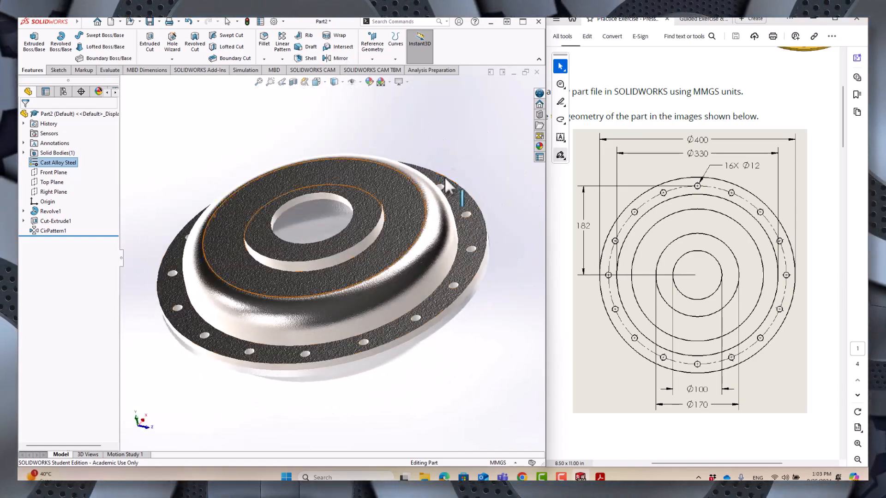
left_click(335, 81)
left_click(338, 93)
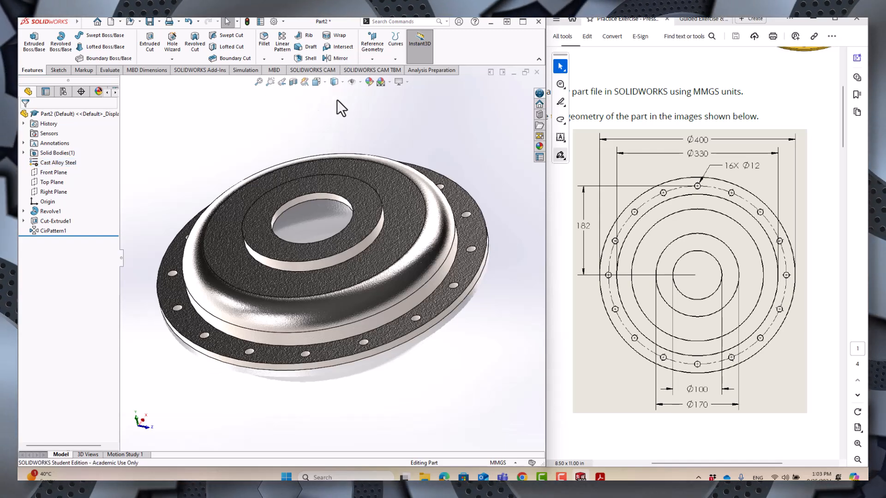
Calculate the part's mass properties, highlight the mass line in the results, and close the report.
left_click(109, 70)
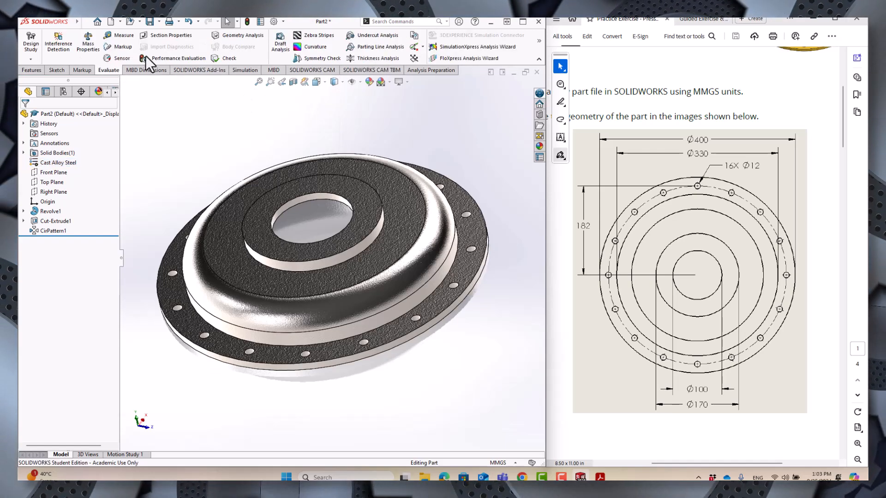
left_click(88, 45)
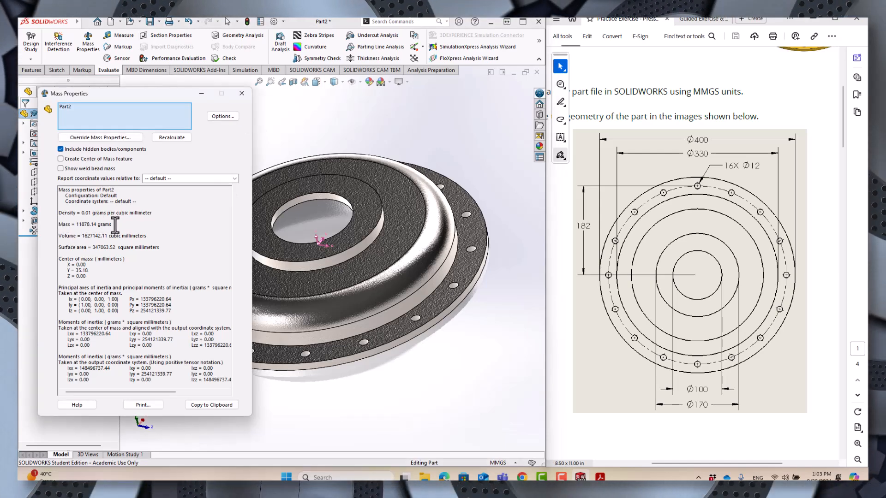
triple_click(96, 225)
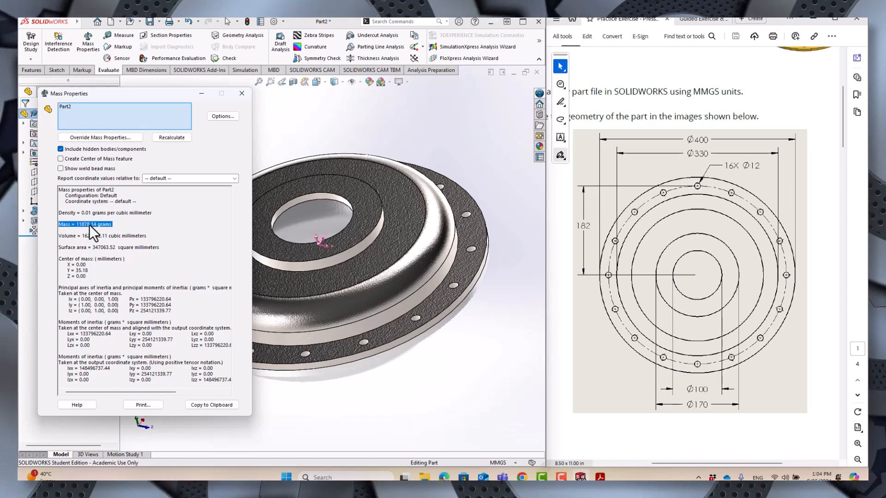
left_click(241, 93)
mouse_move(353, 126)
middle_mouse_down()
mouse_move(392, 174)
mouse_move(435, 203)
mouse_move(488, 215)
mouse_move(522, 201)
mouse_move(471, 248)
mouse_move(374, 178)
mouse_move(378, 191)
mouse_move(383, 154)
mouse_move(370, 180)
mouse_move(386, 192)
mouse_move(393, 220)
mouse_move(376, 198)
mouse_move(395, 206)
middle_mouse_up()
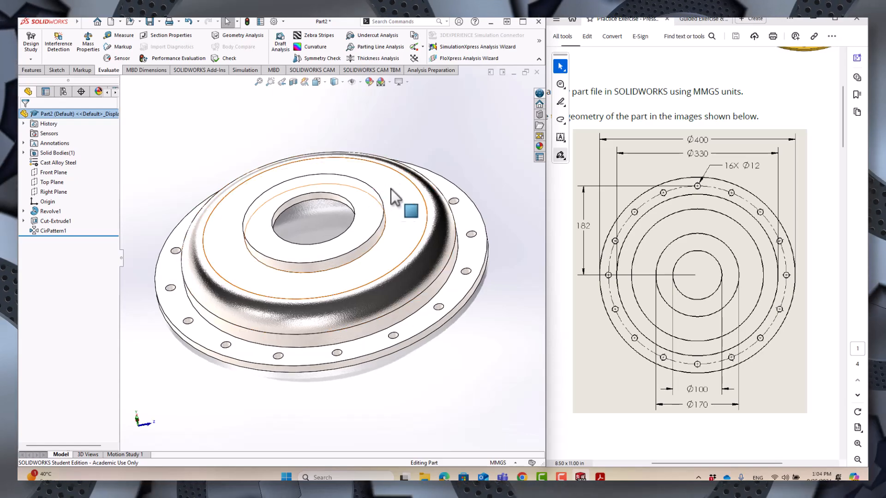
middle_click_drag(417, 140, 433, 142)
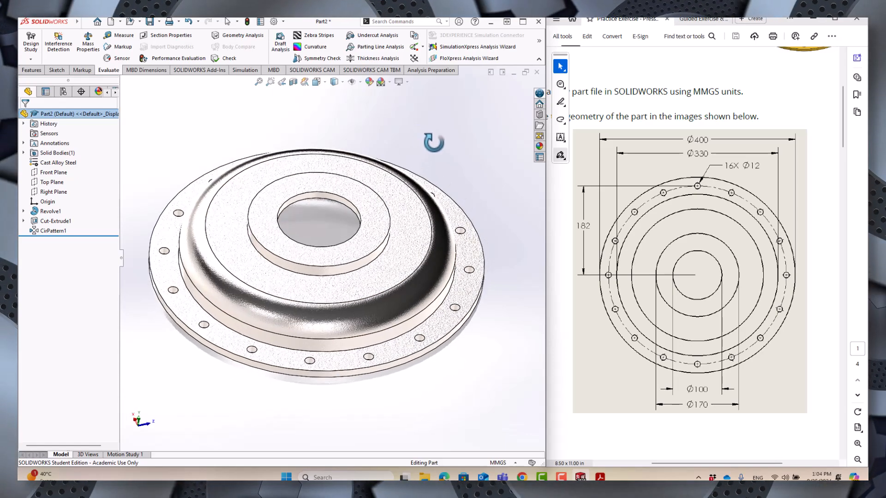
scroll(251, 187, "up", 2)
middle_click_drag(328, 200, 349, 197)
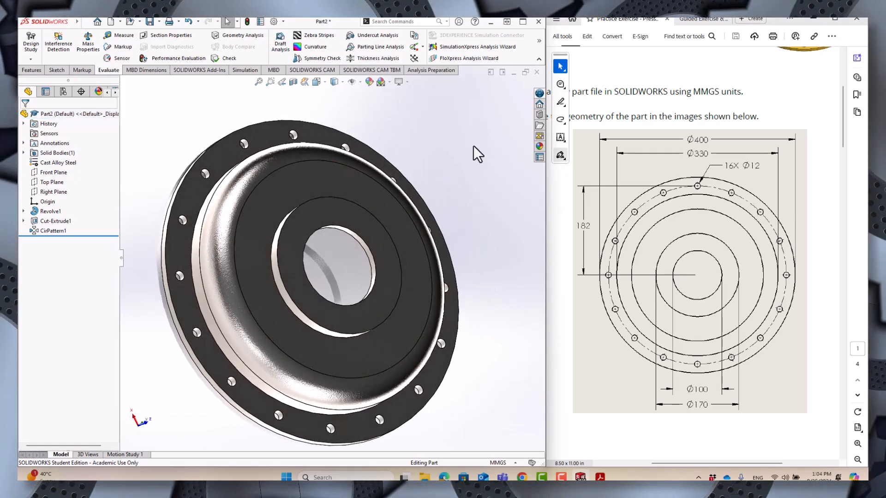